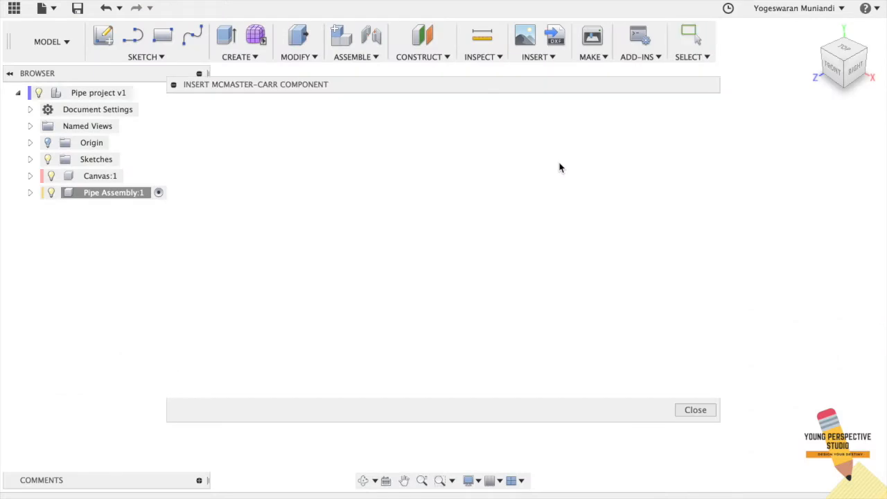
- Search the McMaster-Carr catalogue for "pipe", narrow to straight plastic pipe, and open the 10 ft white PVC pipe 48925K13
type("pipe")
key("Return")
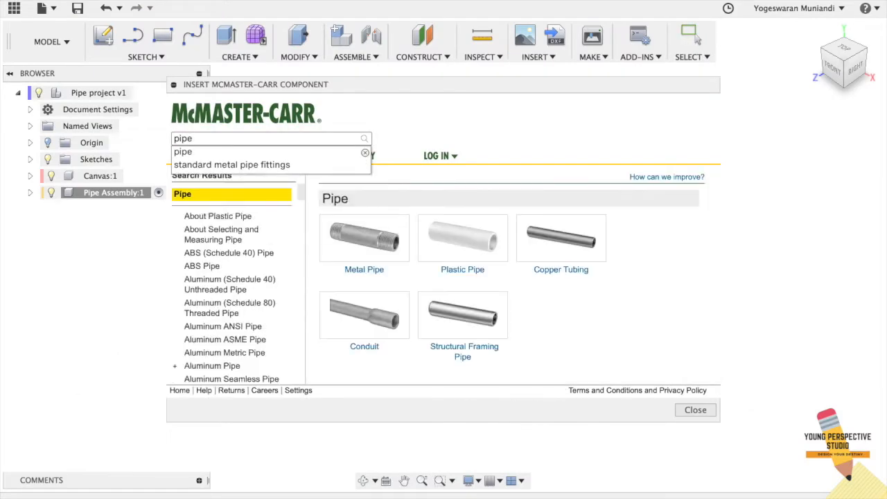
left_click(461, 239)
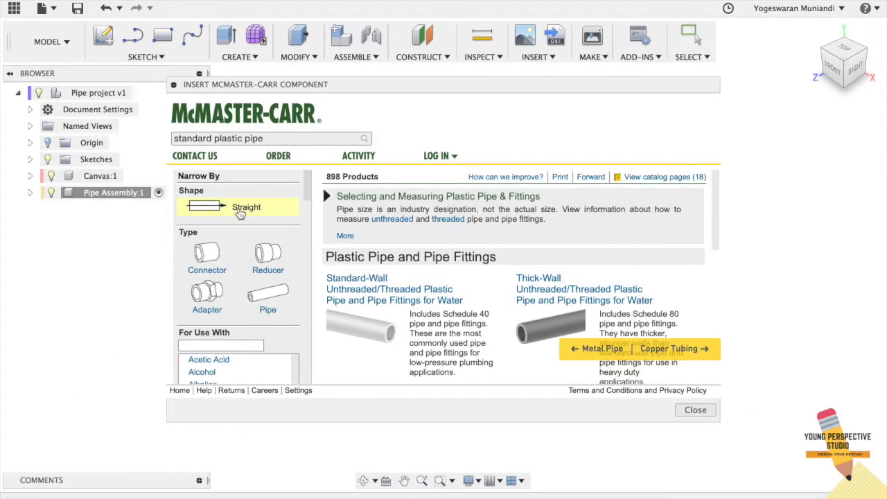
left_click(237, 208)
left_click(268, 299)
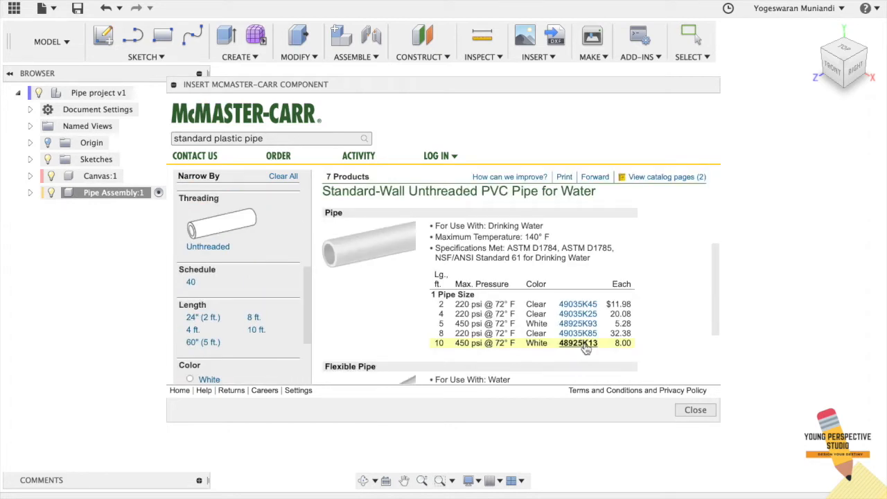
left_click(584, 345)
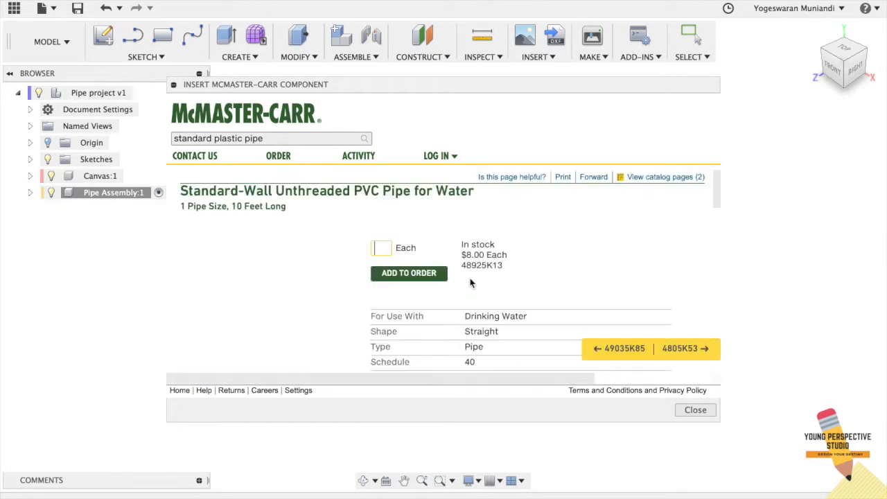
- Insert the 10 ft PVC pipe into the design as a 3-D STEP model
scroll(484, 291, "down", 3)
scroll(484, 291, "down", 3)
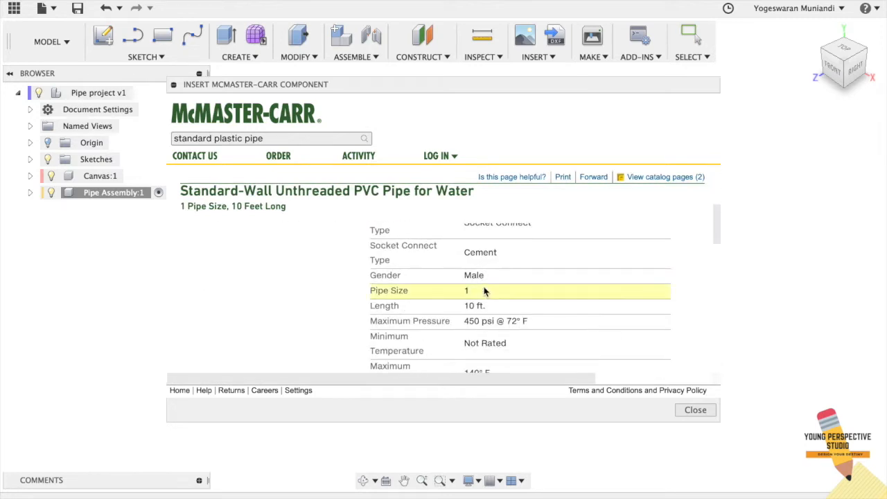
scroll(485, 291, "up", 1)
scroll(498, 305, "down", 5)
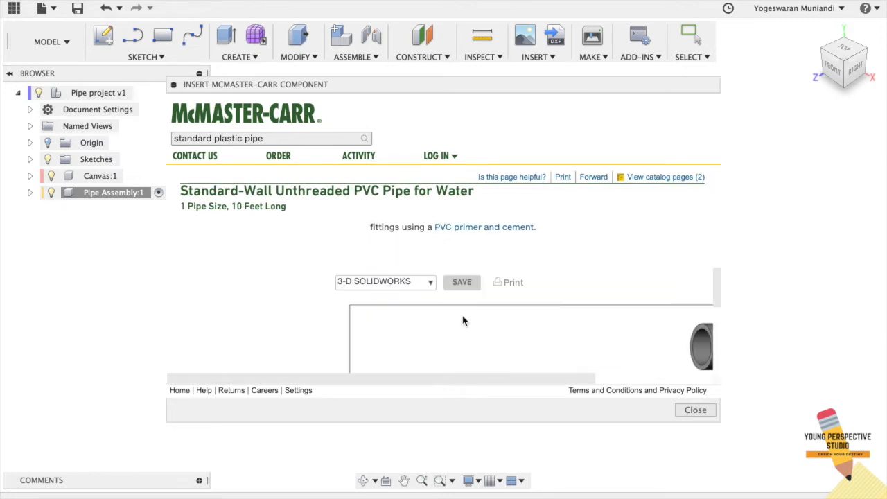
left_click(426, 284)
left_click(374, 363)
left_click(475, 282)
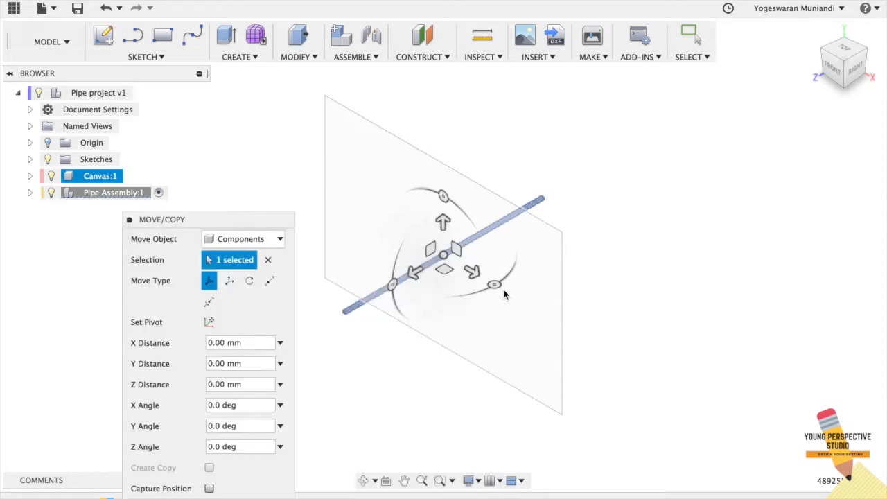
- Rotate the inserted pipe about the vertical axis so it runs parallel to the canvas
left_click_drag(494, 285, 412, 271)
key("Return")
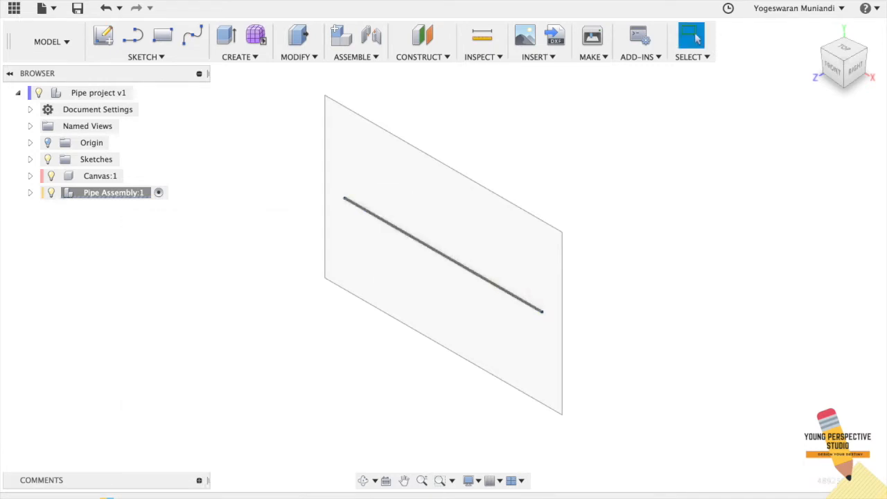
left_click(735, 60)
left_click(727, 70)
- Reopen the McMaster-Carr component catalogue and search for "pipe fitting"
left_click(537, 57)
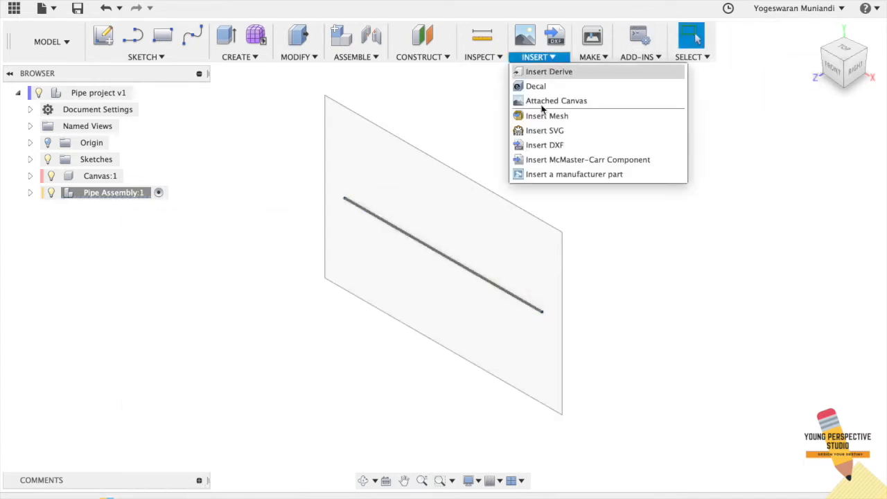
left_click(562, 159)
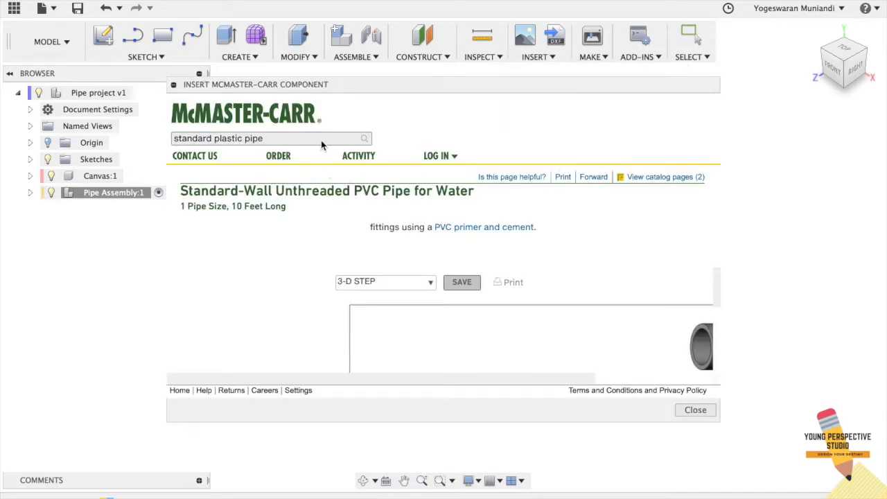
left_click(321, 137)
type("pipe ")
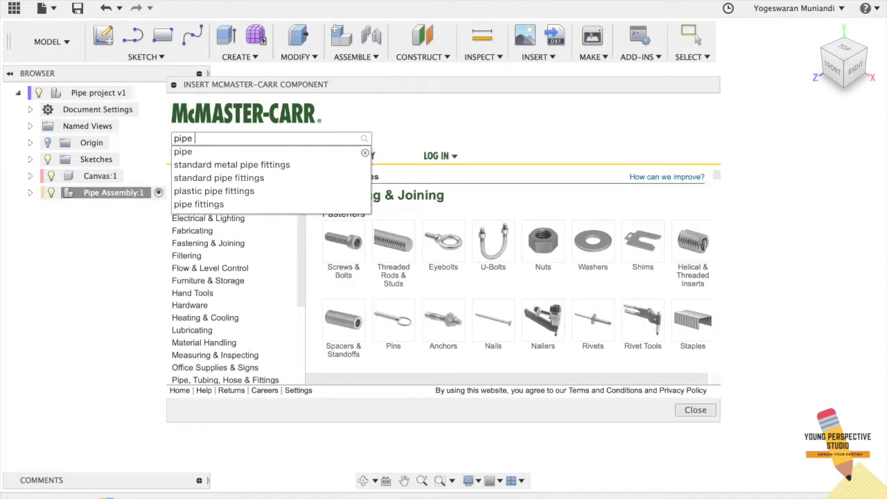
type("fitting")
key("Return")
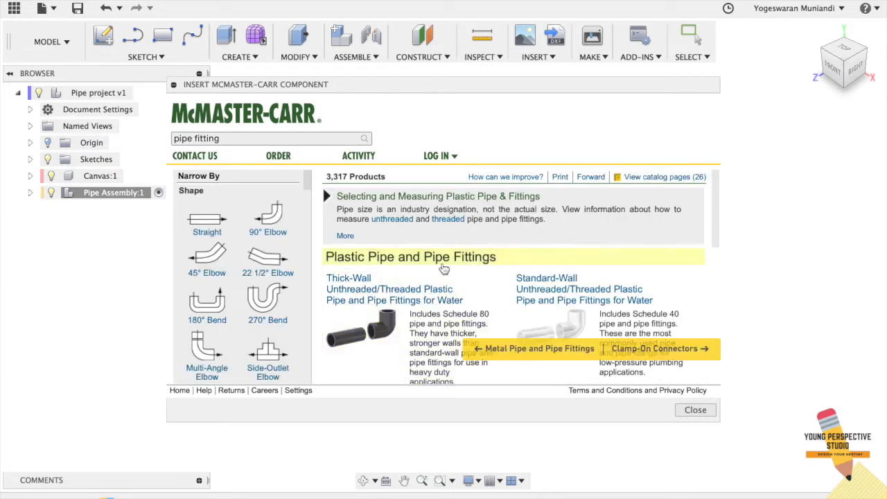
- Narrow the fittings to 90° elbows and open the thick-wall unthreaded PVC connector 4881K23 in pipe size 1
left_click(274, 231)
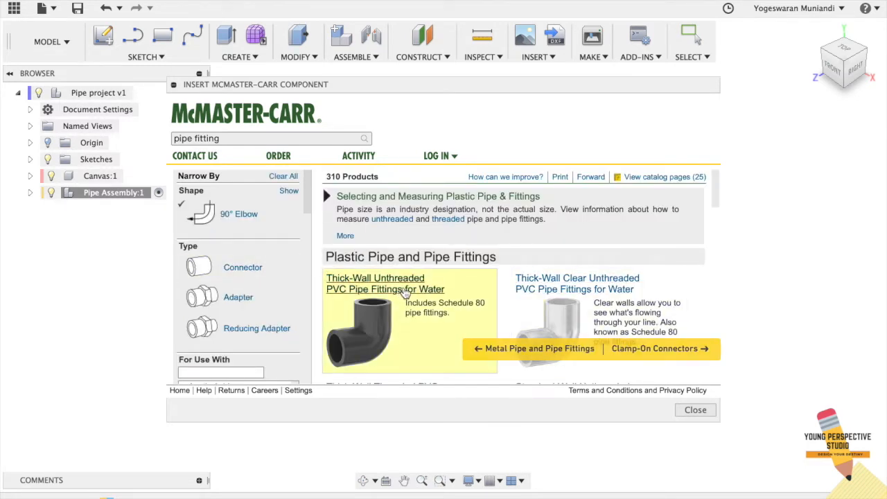
left_click(405, 291)
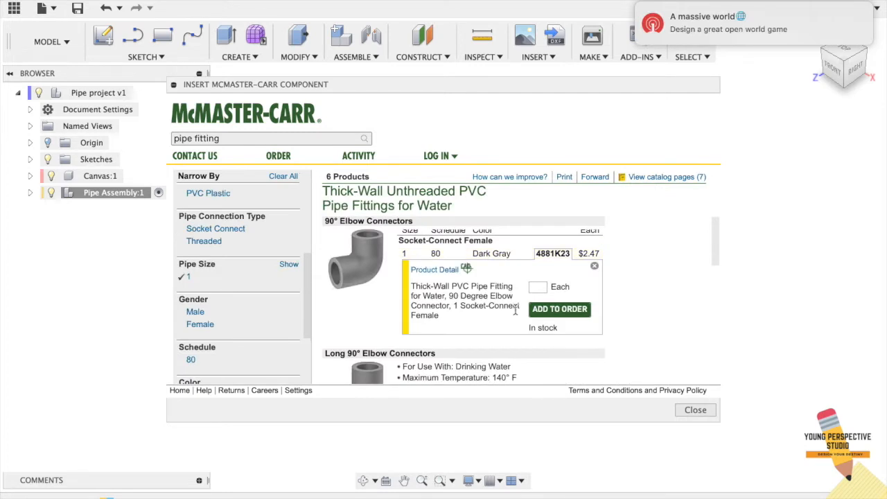
left_click(437, 274)
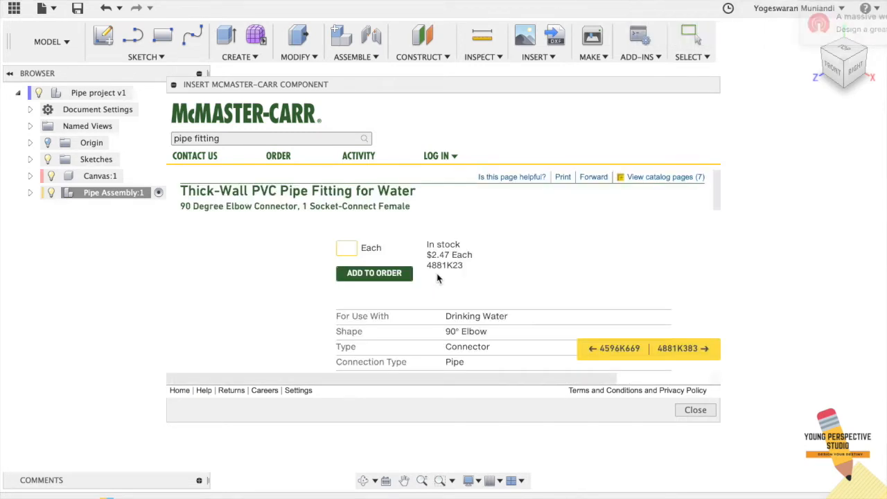
- Insert the 90° PVC elbow connector into the design as a 3-D STEP model
scroll(519, 303, "down", 6)
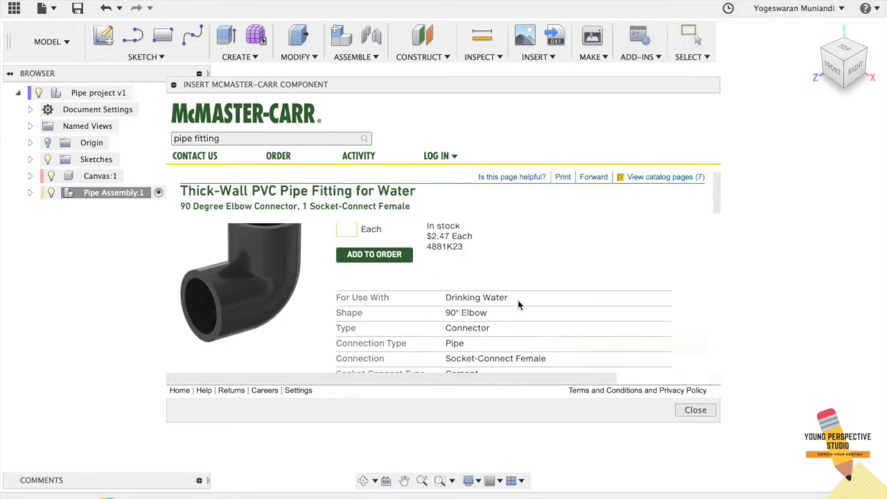
scroll(518, 304, "up", 3)
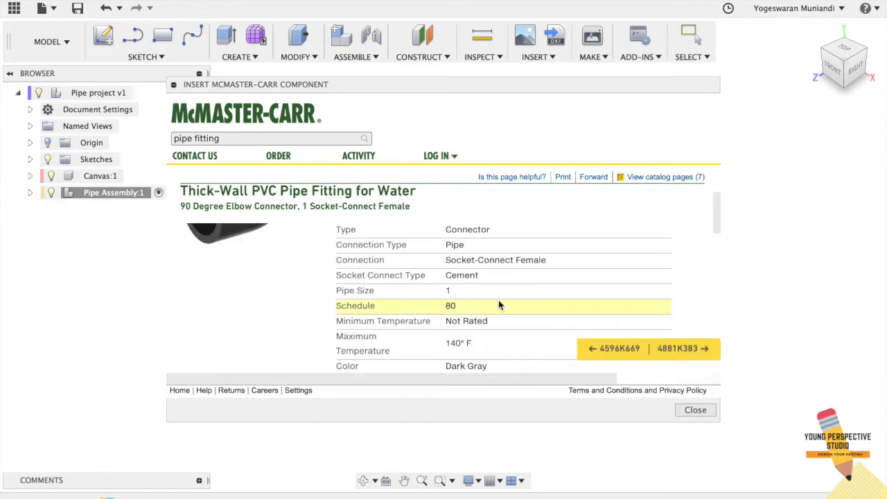
scroll(494, 311, "down", 5)
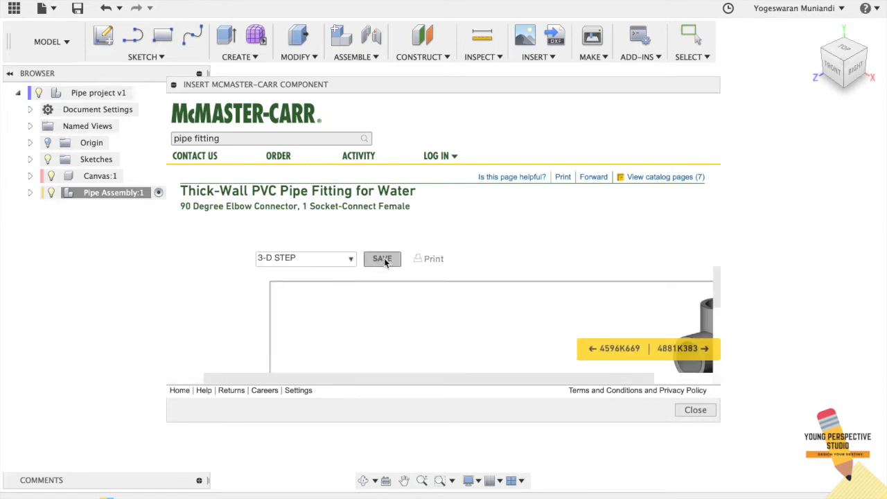
left_click(383, 258)
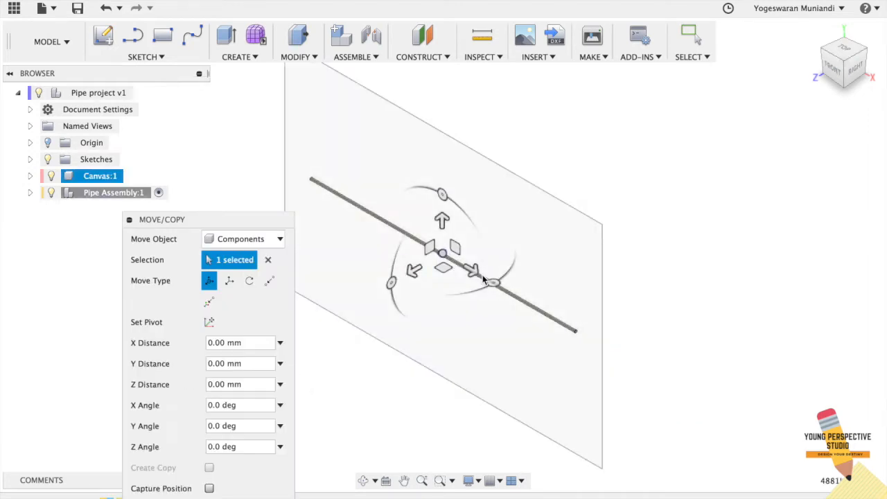
- Rotate the inserted elbow fitting about the vertical axis
scroll(484, 279, "up", 5)
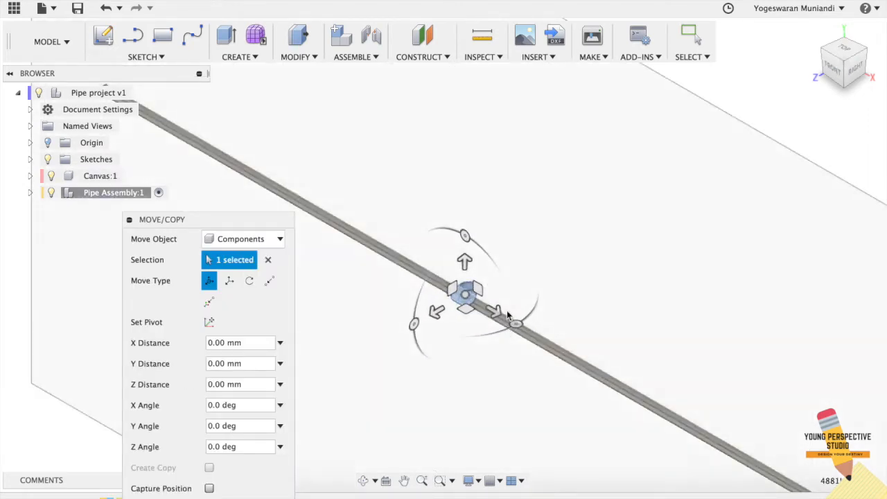
left_click_drag(413, 325, 412, 324)
left_click_drag(516, 323, 406, 319)
left_click(236, 498)
- Move the elbow clear of the pipe and hide the Canvas component
scroll(430, 301, "down", 3)
scroll(367, 289, "up", 3)
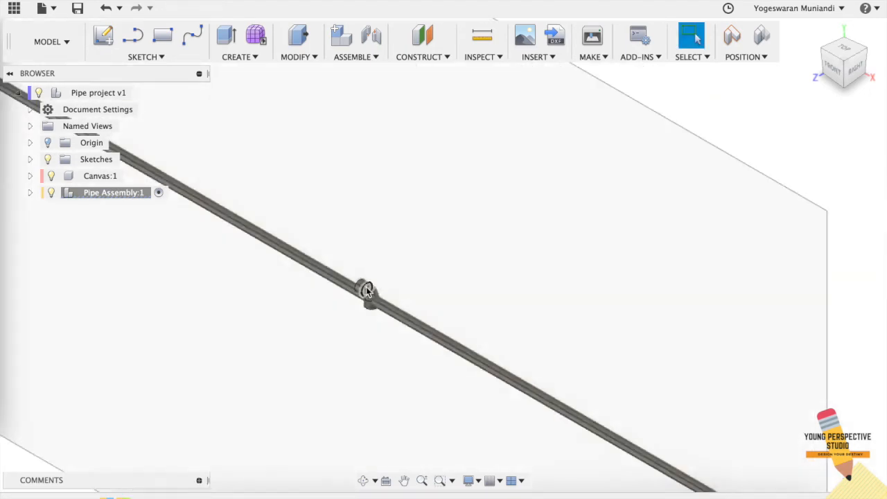
scroll(793, 222, "down", 1)
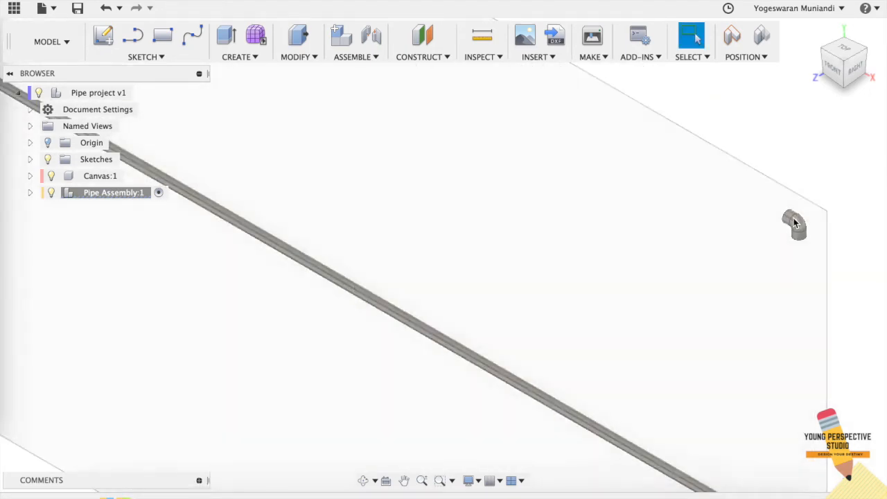
scroll(728, 228, "down", 3)
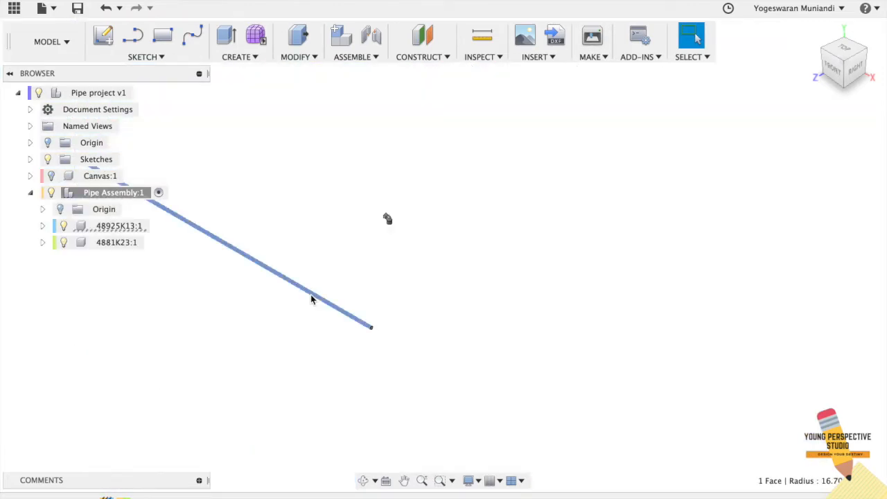
- Rotate pipe 48925K13 by 90 degrees about Y and 90 degrees about X to stand it upright
double_click(136, 226)
key("Escape")
right_click(131, 226)
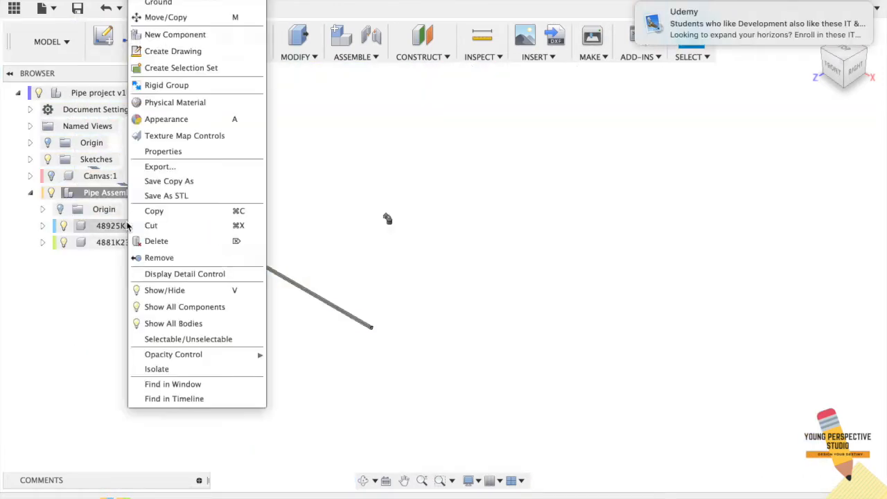
left_click(166, 16)
scroll(274, 194, "left", 2)
scroll(274, 194, "down", 2)
left_click_drag(311, 272, 392, 263)
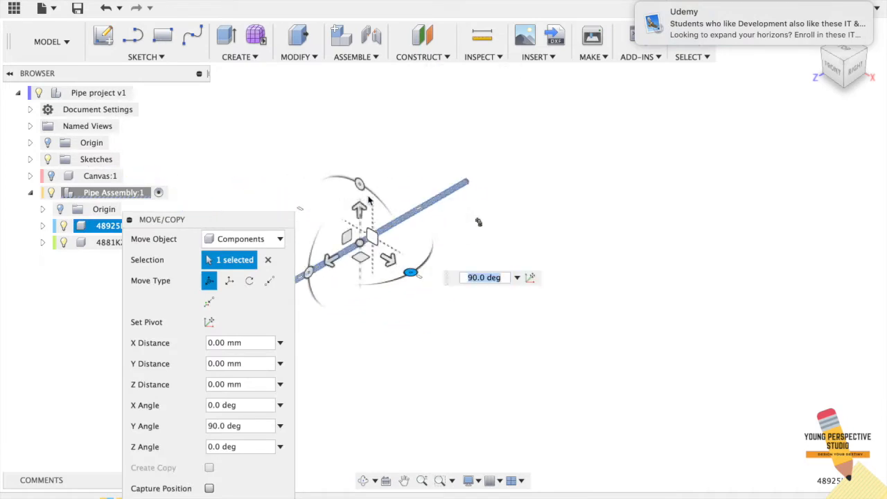
left_click_drag(306, 271, 358, 300)
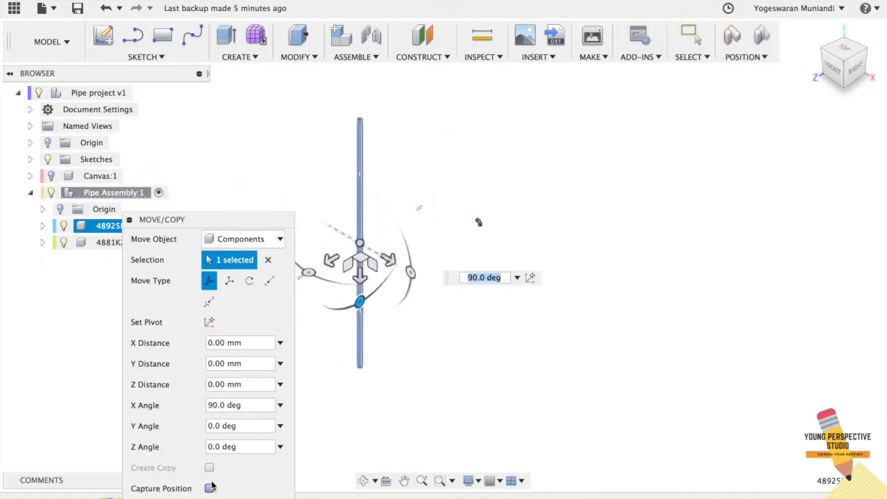
key("Return")
- Start a joint and pick the upper end of the vertical pipe as its first component location
left_click(353, 57)
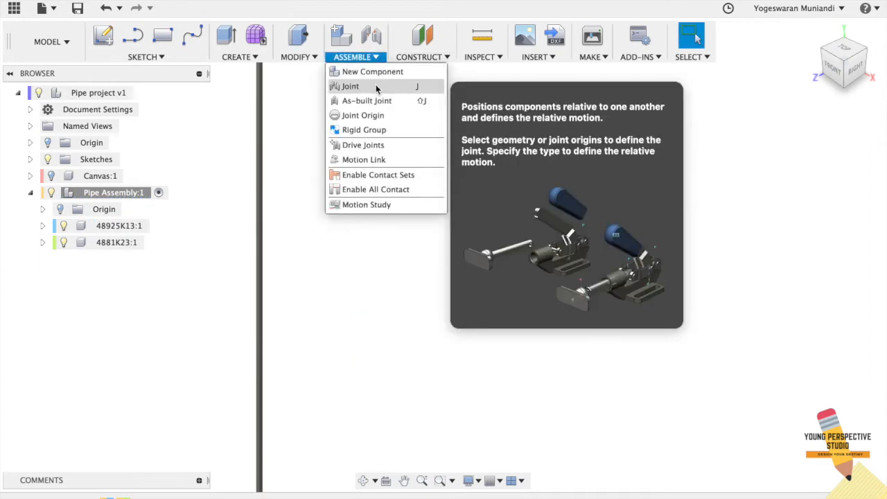
left_click(375, 85)
scroll(376, 213, "down", 2)
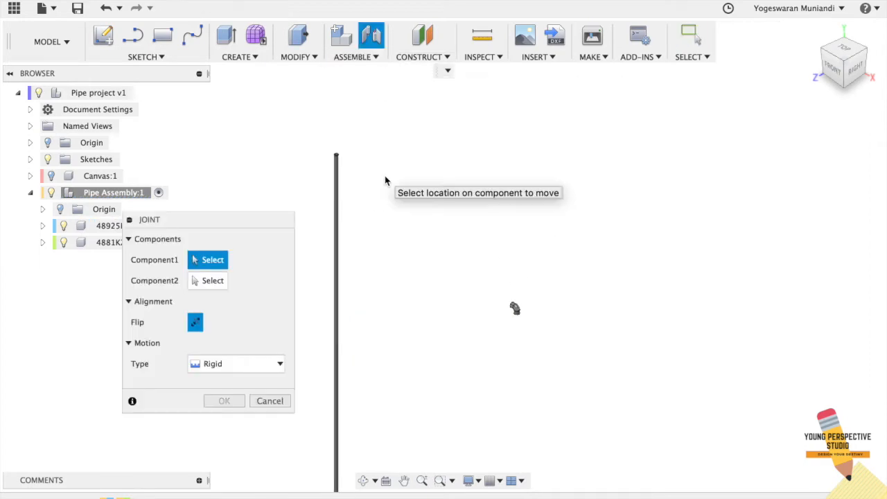
scroll(386, 176, "up", 5)
scroll(385, 177, "down", 2)
scroll(385, 176, "left", 3)
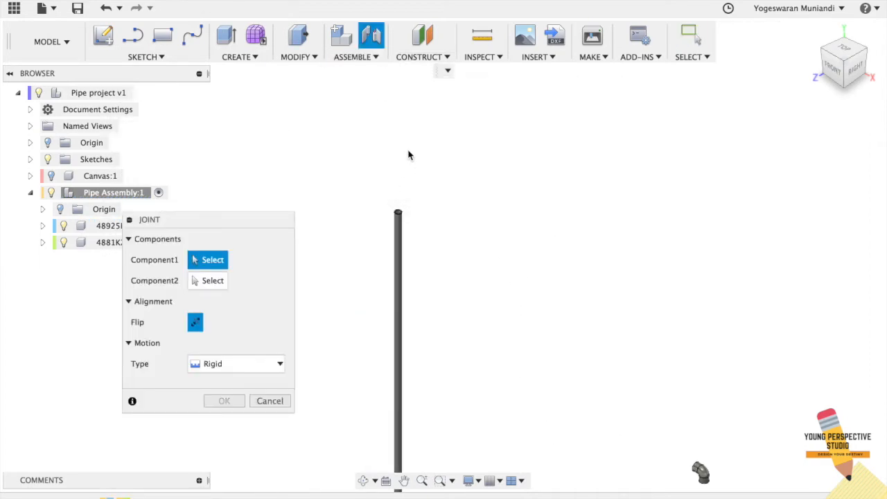
scroll(443, 247, "up", 5)
scroll(444, 246, "left", 3)
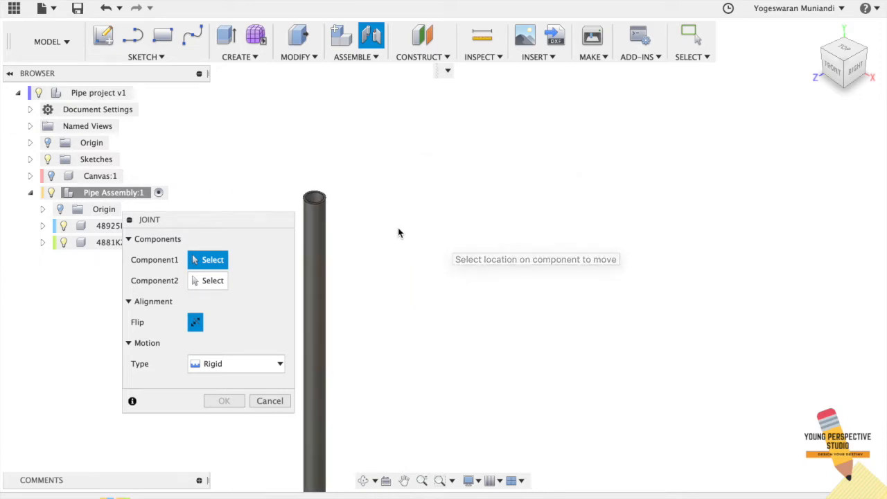
left_click(327, 203)
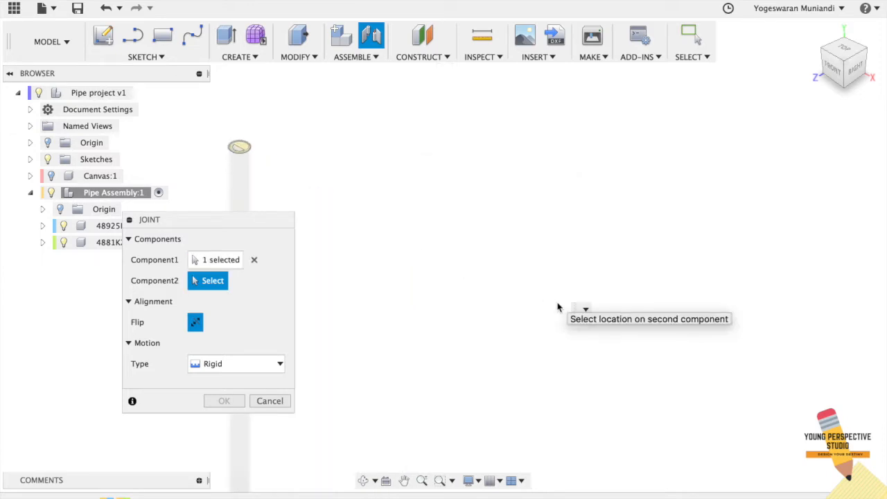
- Join the pipe's upper end rigidly to the elbow's downward-facing opening with a Z offset of -20 mm
scroll(558, 307, "right", 3)
scroll(524, 315, "down", 3)
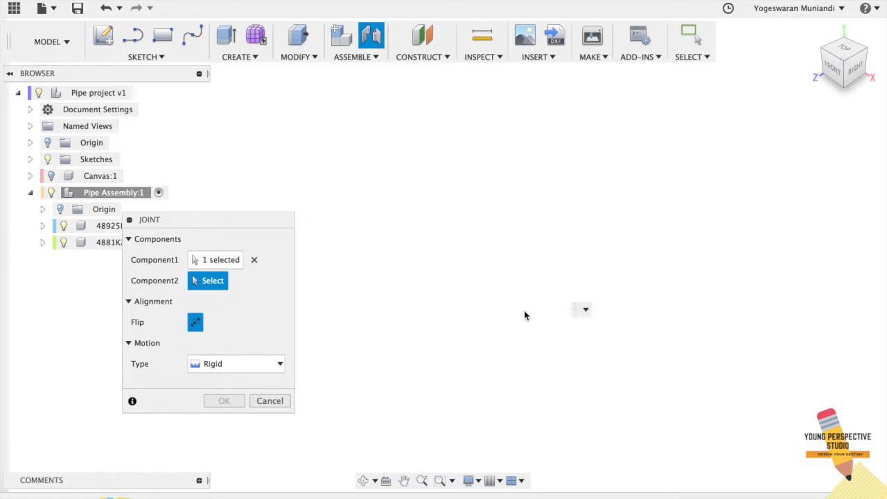
scroll(524, 316, "down", 3)
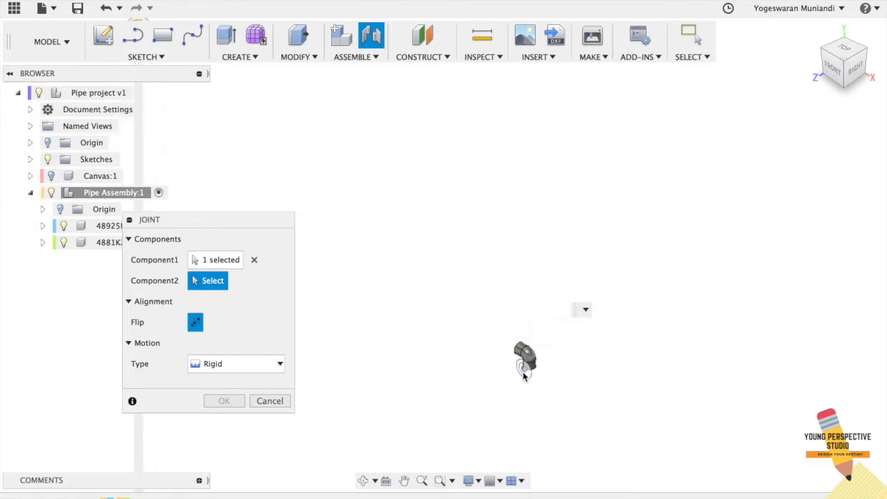
middle_click_drag(531, 376, 535, 402)
left_click(537, 400)
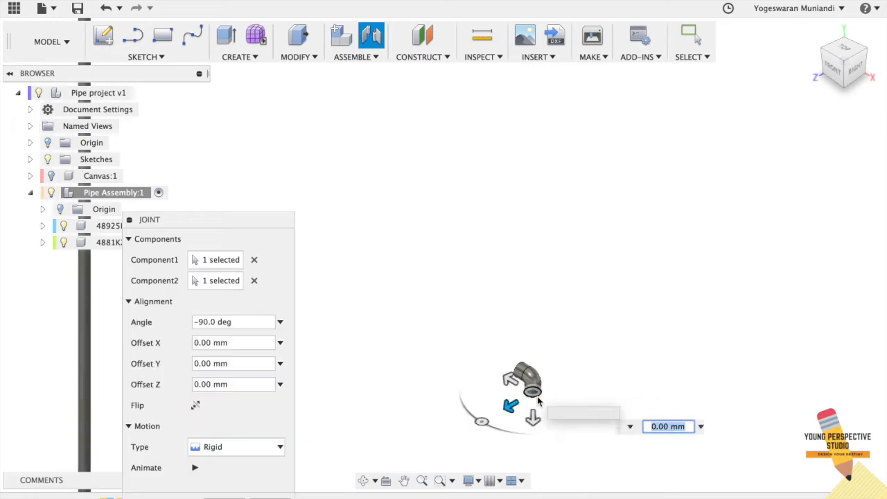
left_click_drag(534, 420, 536, 411)
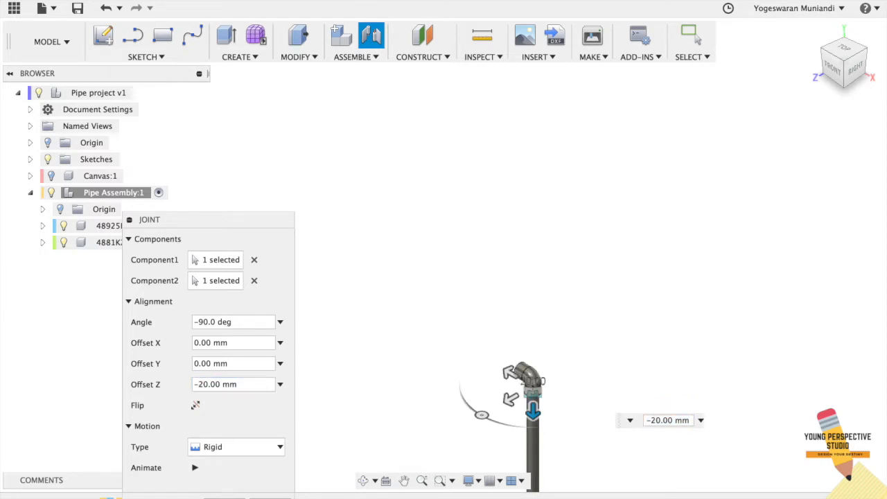
key("Return")
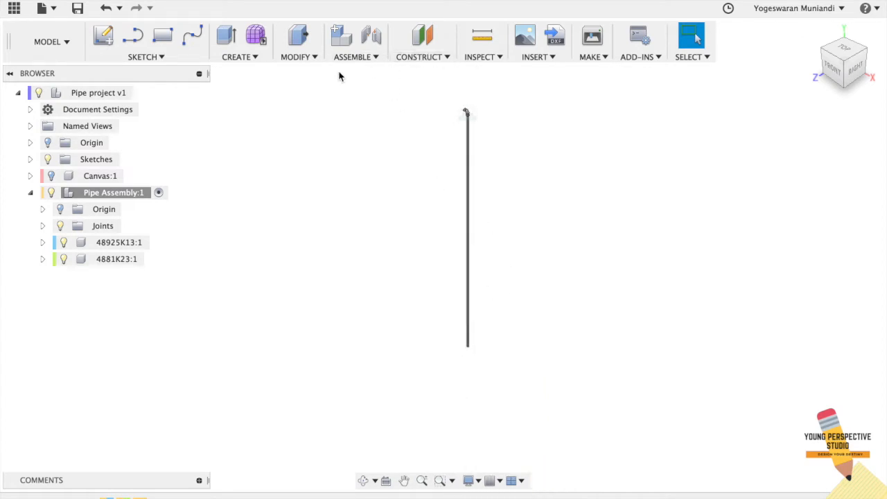
- Shorten the vertical pipe by offsetting its lower end face inward by 1848 mm with Press Pull
left_click(304, 58)
left_click(305, 71)
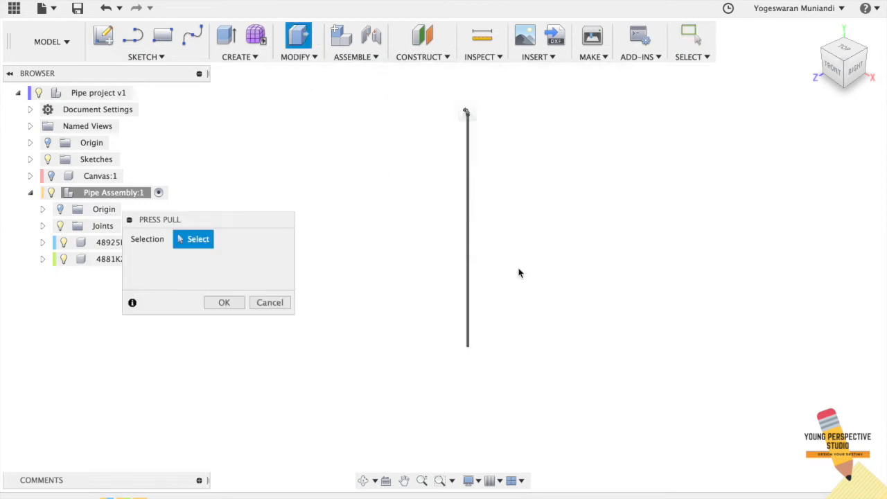
left_click_drag(844, 72, 848, 0)
scroll(558, 277, "up", 5)
scroll(559, 277, "down", 2)
scroll(559, 277, "up", 5)
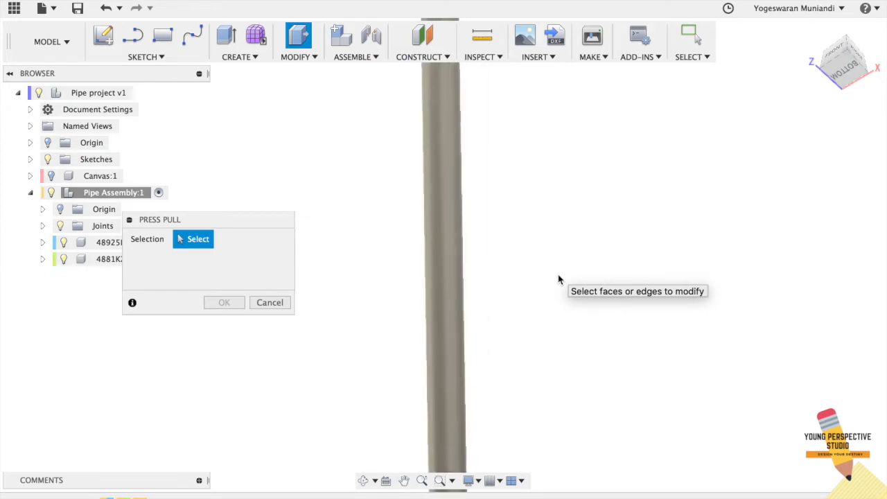
scroll(516, 446, "up", 3)
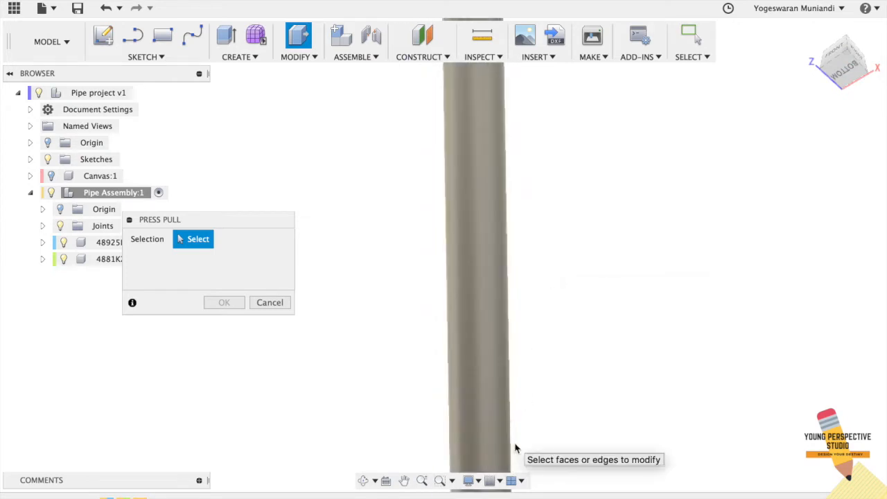
scroll(516, 447, "down", 3)
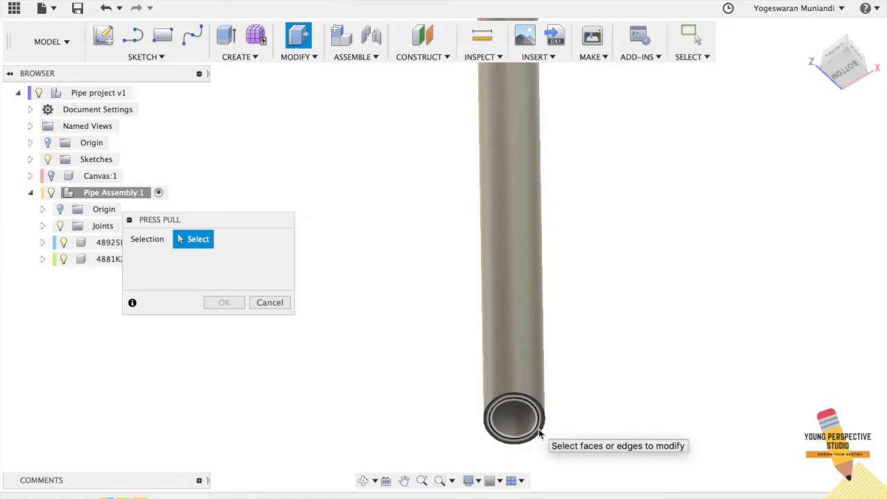
scroll(539, 434, "up", 3)
scroll(540, 435, "down", 3)
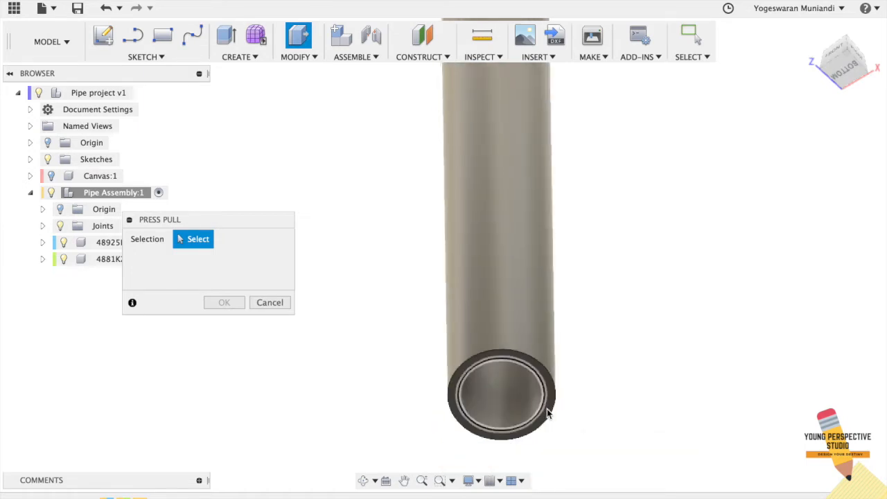
left_click(544, 412)
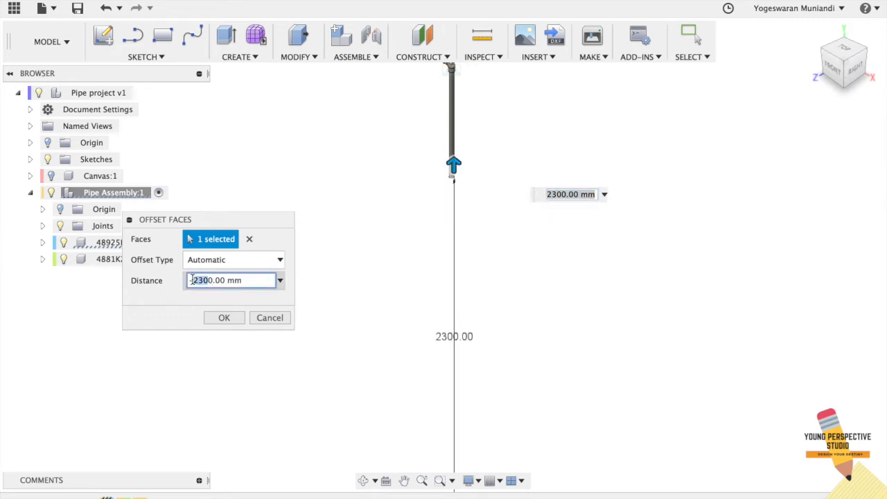
type("1848")
left_click(223, 318)
- Hide elbow 4881K23 and measure the pipe's length between its two circular end edges
scroll(522, 313, "up", 5)
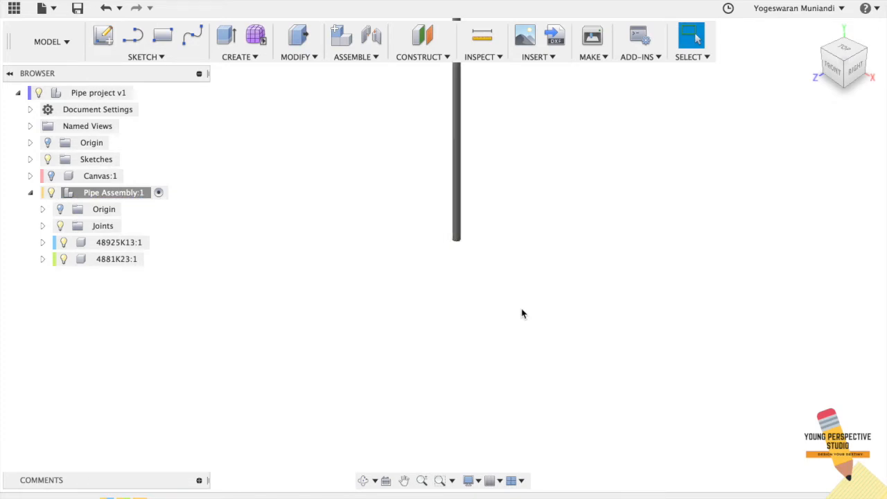
scroll(522, 313, "down", 4)
scroll(523, 313, "up", 4)
scroll(522, 313, "up", 1)
scroll(522, 313, "down", 3)
scroll(523, 314, "up", 3)
scroll(522, 313, "down", 3)
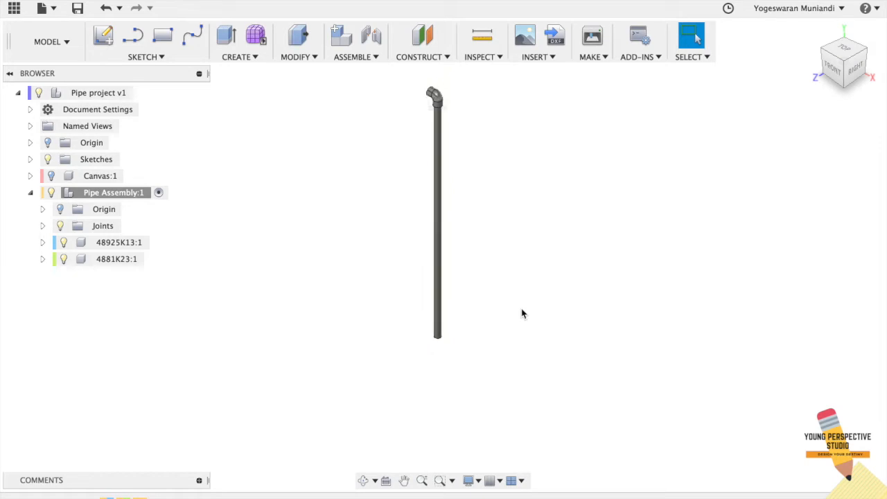
left_click(63, 261)
scroll(477, 68, "up", 4)
scroll(478, 69, "down", 3)
scroll(479, 69, "up", 4)
scroll(479, 69, "down", 1)
left_click(480, 58)
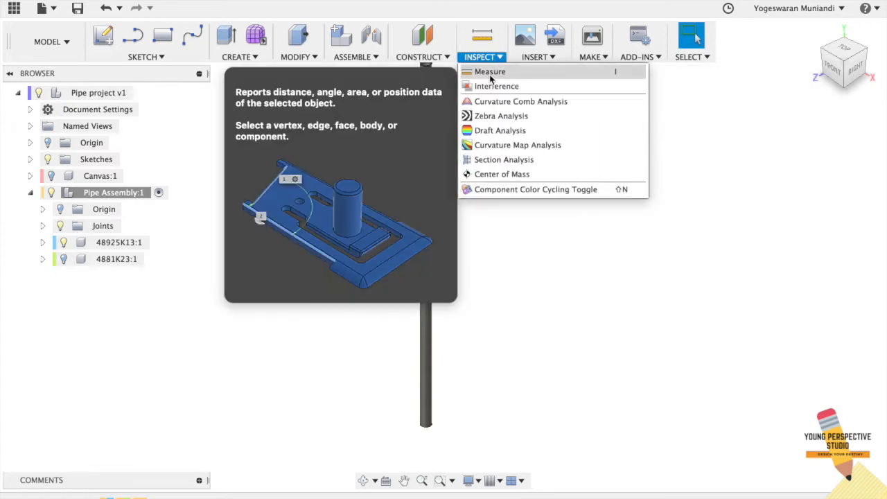
left_click(490, 72)
left_click(427, 66)
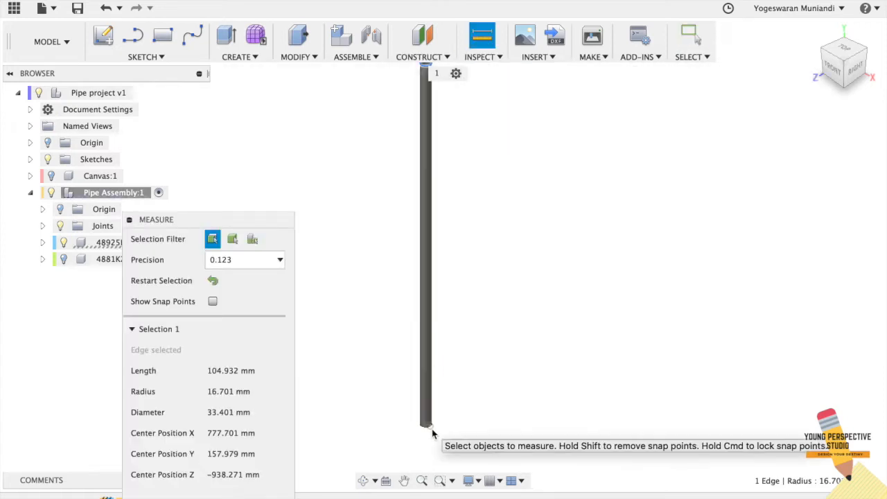
left_click(425, 424)
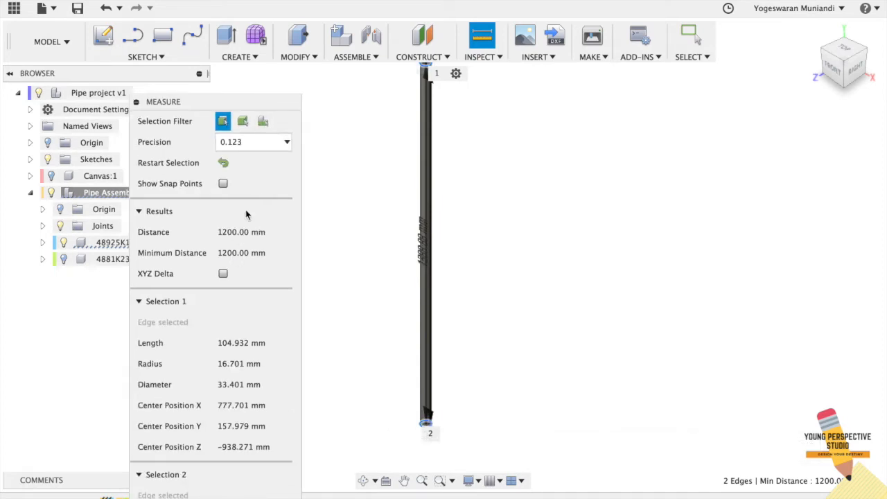
key("Escape")
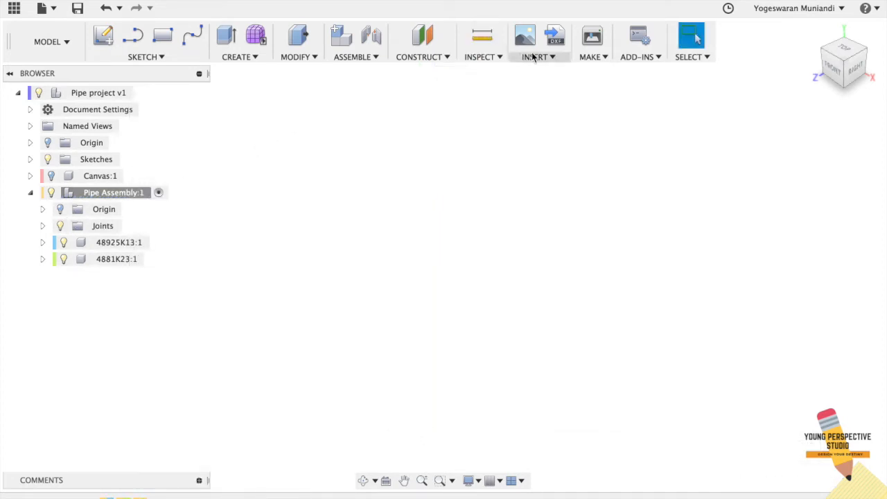
- Search the McMaster-Carr component catalog for "pipe fitting"
left_click(534, 57)
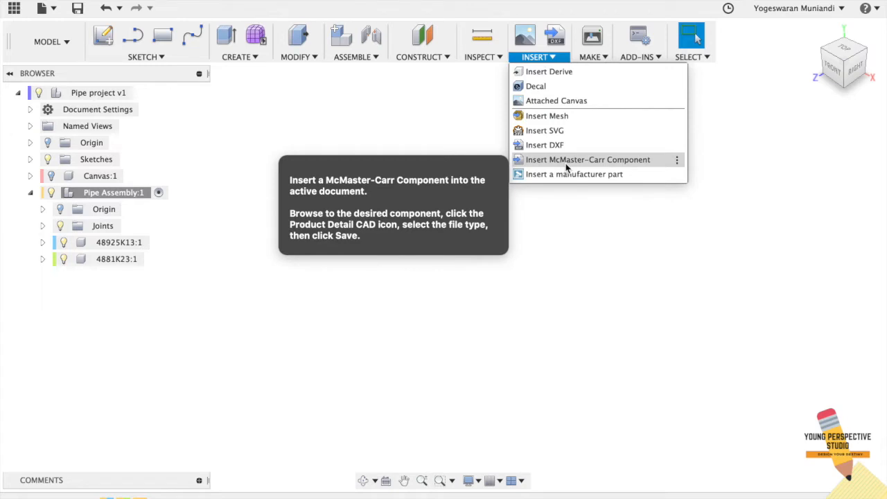
left_click(588, 161)
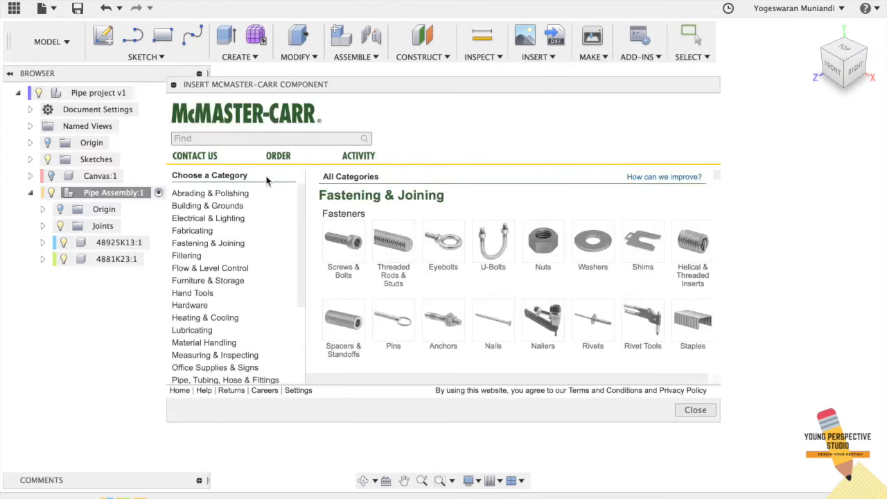
left_click(248, 138)
type("p")
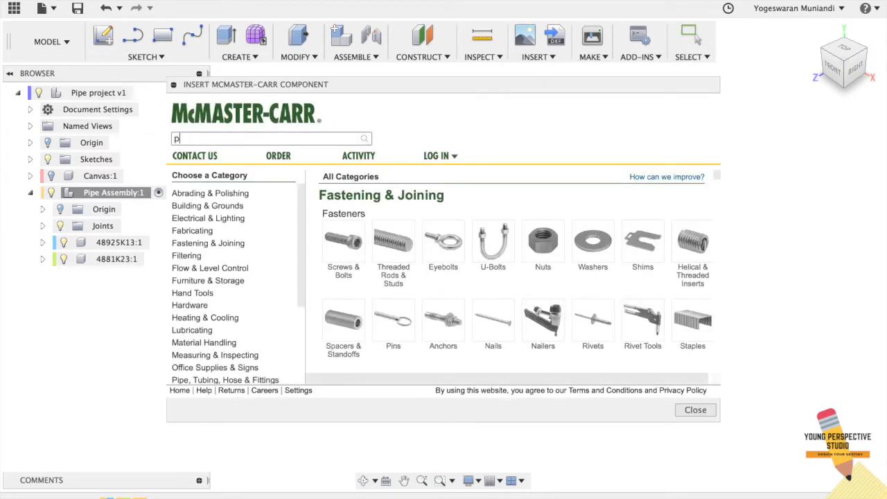
type("ipe fittin")
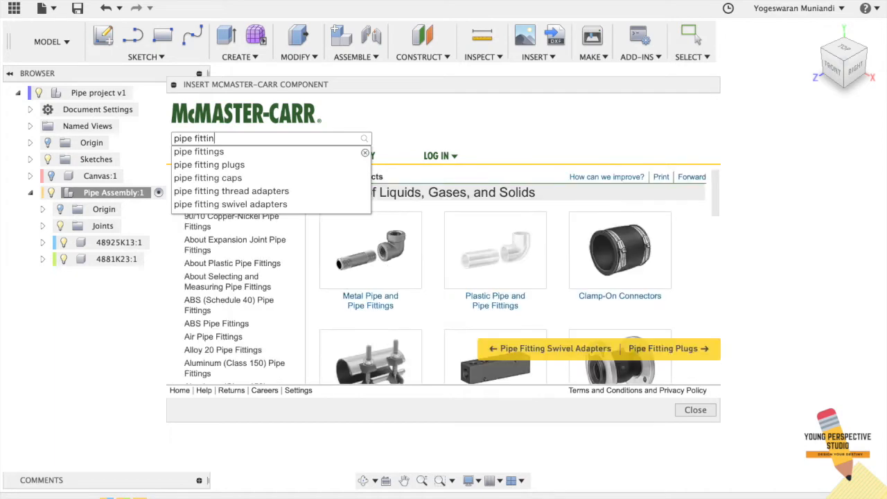
type("g")
key("Return")
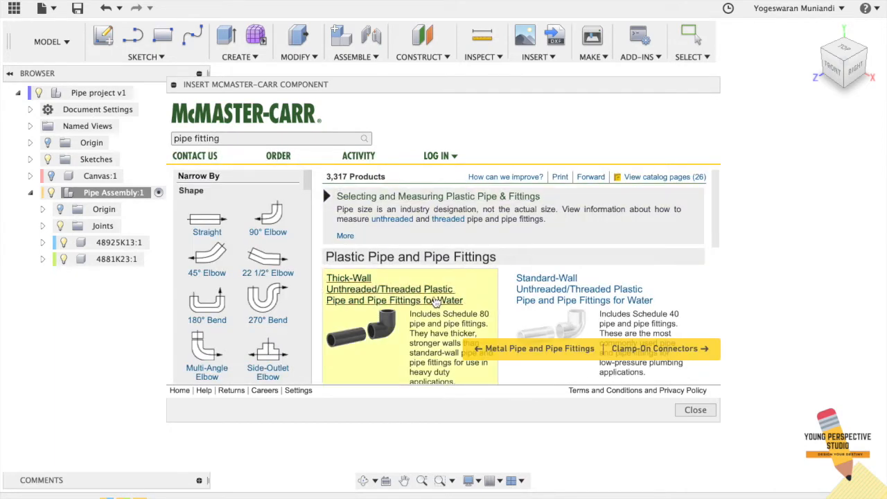
- Narrow the results to tee-shaped Thick-Wall Unthreaded PVC Pipe Fittings for Water
left_click(435, 300)
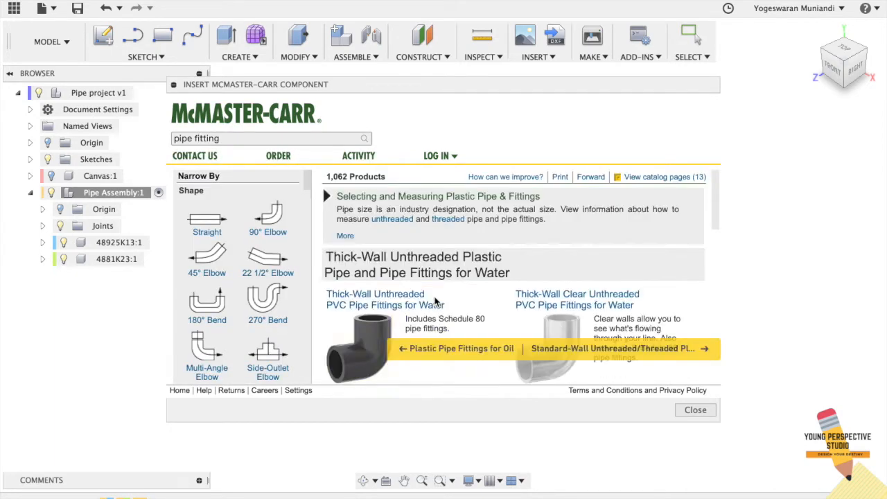
scroll(388, 346, "down", 5)
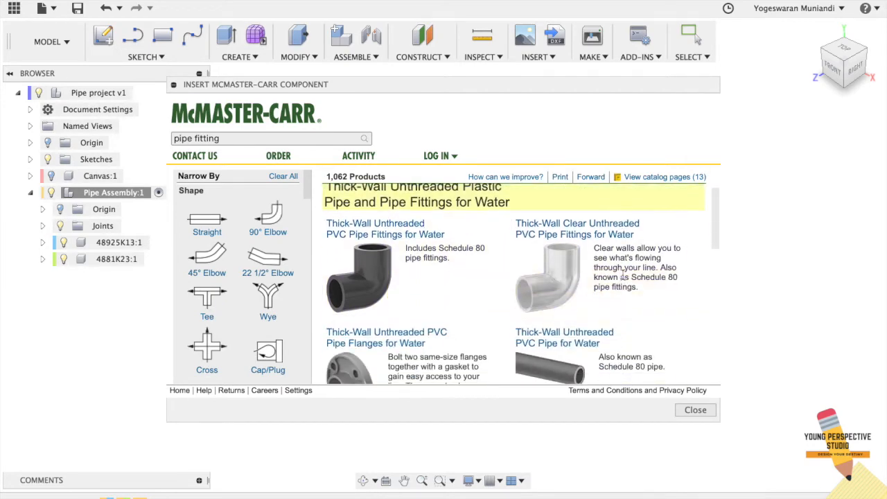
left_click(207, 300)
scroll(588, 303, "down", 2)
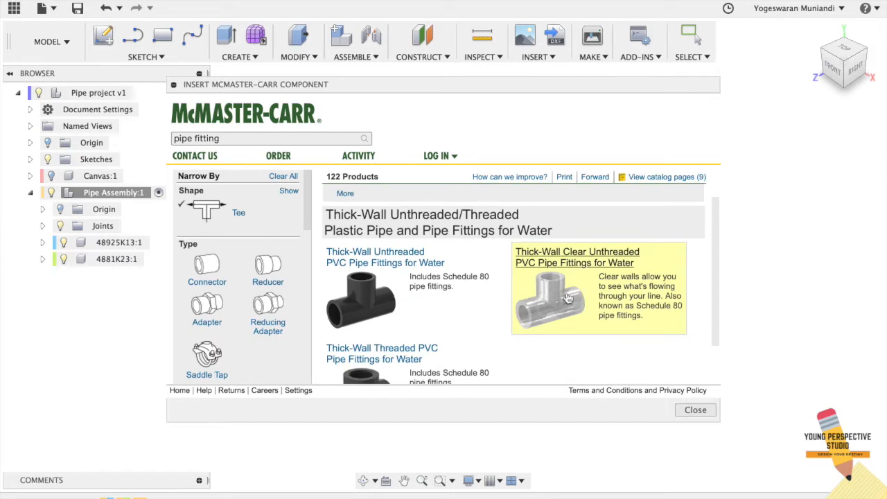
left_click(426, 266)
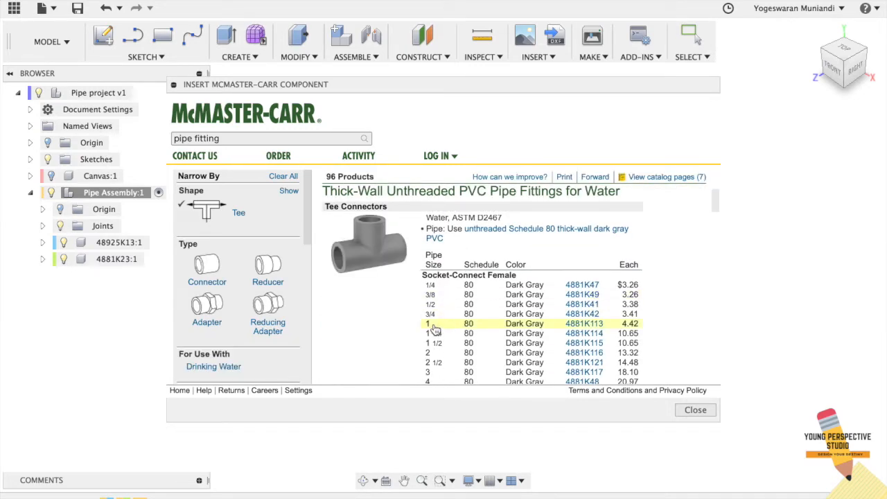
- Insert the pipe size 1 socket-connect female tee connector 4881K113 into the assembly
left_click(468, 326)
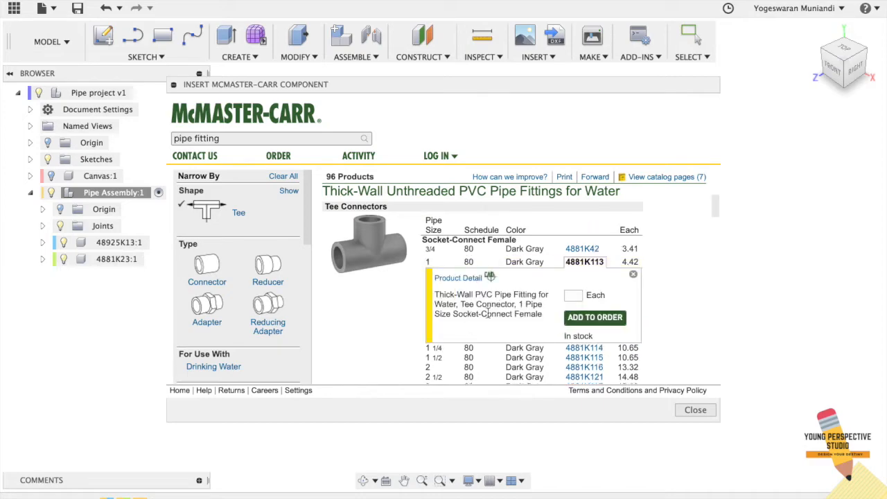
left_click(476, 280)
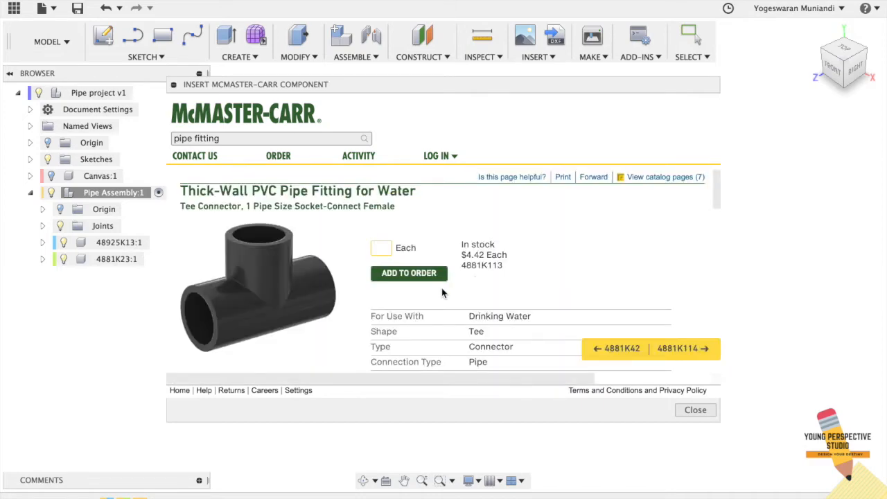
scroll(442, 291, "down", 5)
scroll(442, 293, "down", 5)
left_click(459, 255)
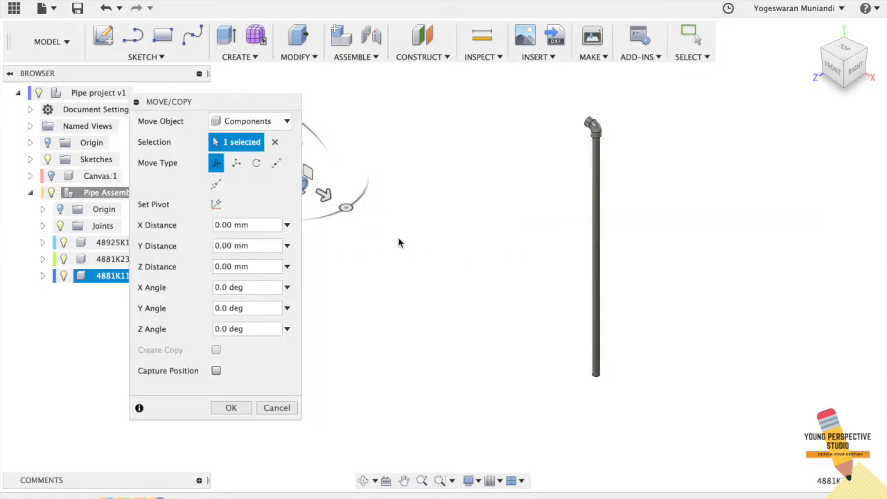
- Move the inserted tee near the pipe's lower end and rotate it -90 degrees about X to stand it upright
left_click_drag(357, 154, 543, 343)
scroll(543, 343, "down", 1)
left_click_drag(564, 385, 558, 330)
left_click_drag(513, 297, 462, 392)
left_click_drag(561, 386, 470, 387)
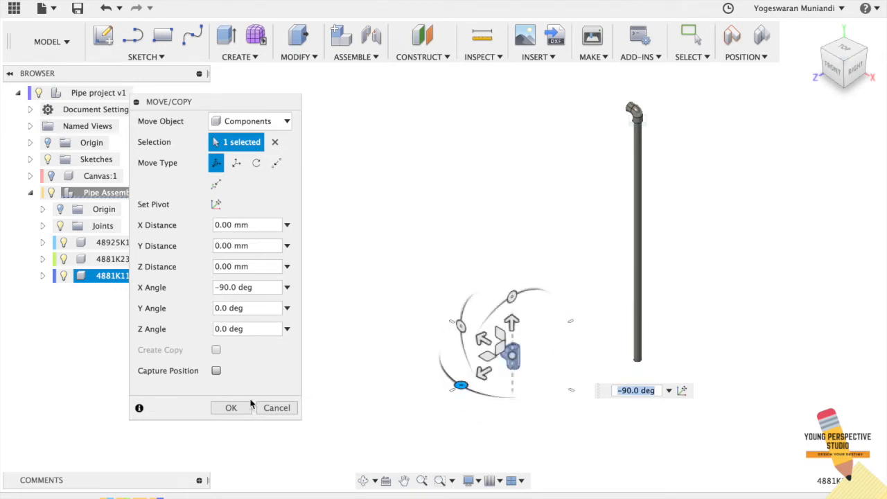
left_click(231, 408)
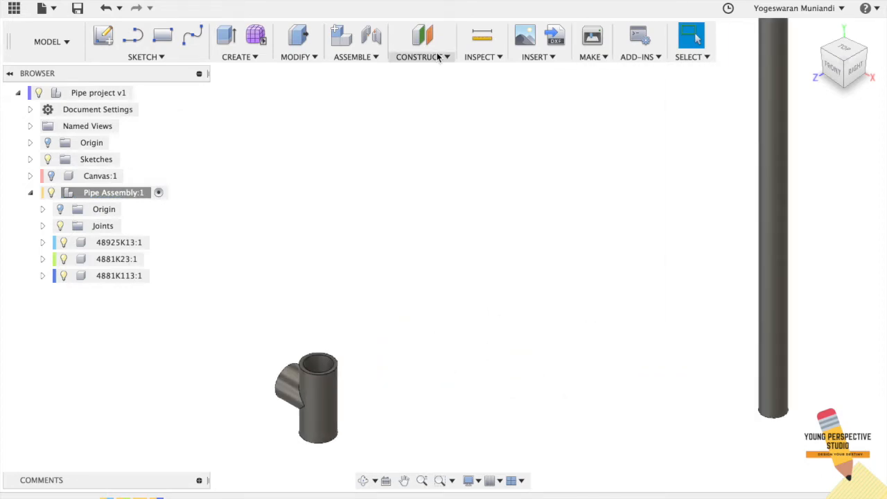
- Join the tee's upper opening rigidly to the pipe's lower end with a Z offset of -20 mm
left_click(353, 56)
left_click(366, 87)
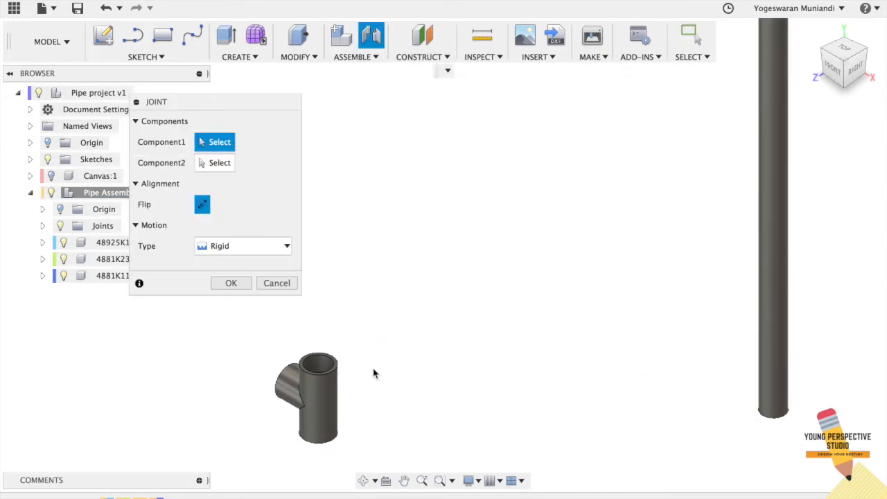
left_click(336, 375)
left_click(768, 413)
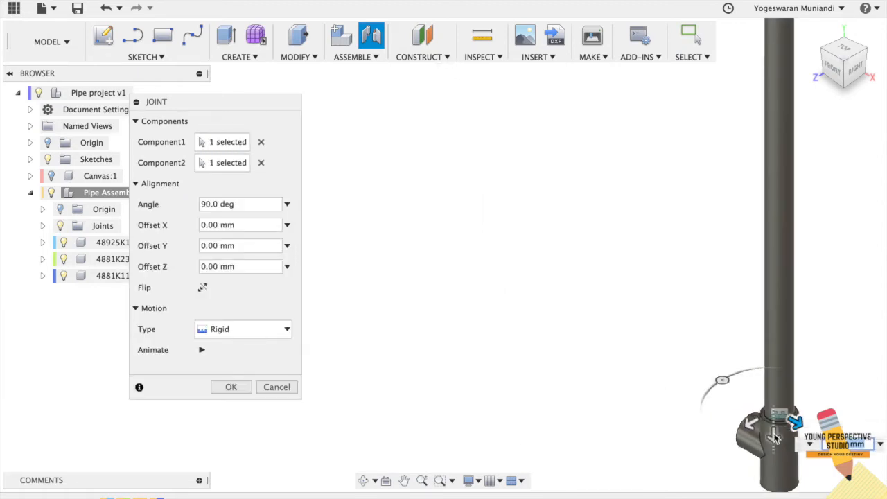
left_click_drag(776, 441, 777, 422)
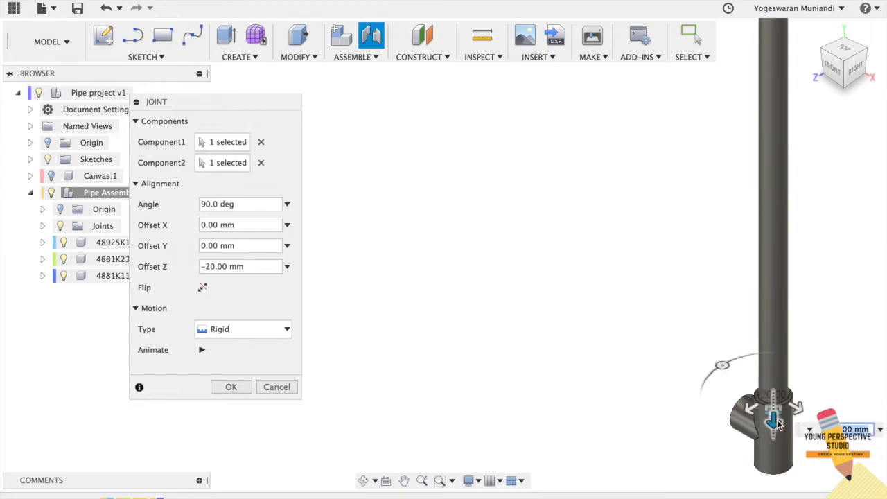
left_click(244, 390)
scroll(634, 350, "down", 4)
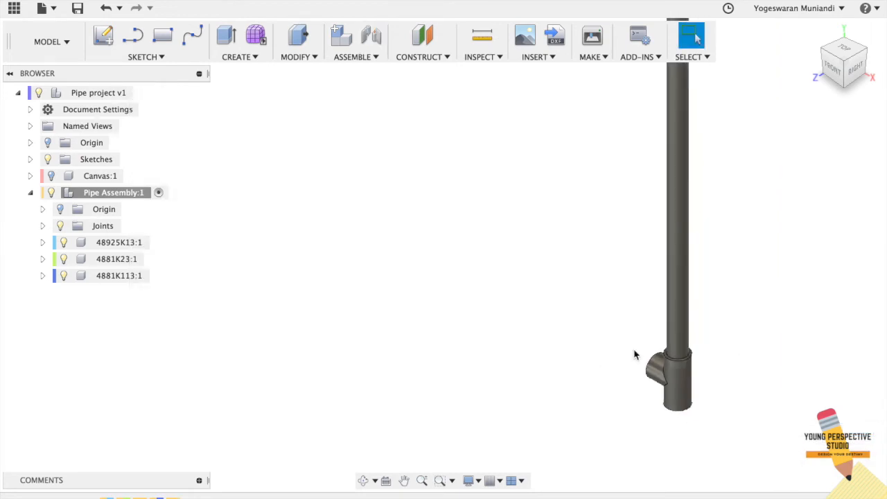
- Create a copy of the vertical pipe 48925K13 and move it 1400 mm down along Z, below the tee
scroll(634, 354, "down", 3)
scroll(634, 354, "up", 3)
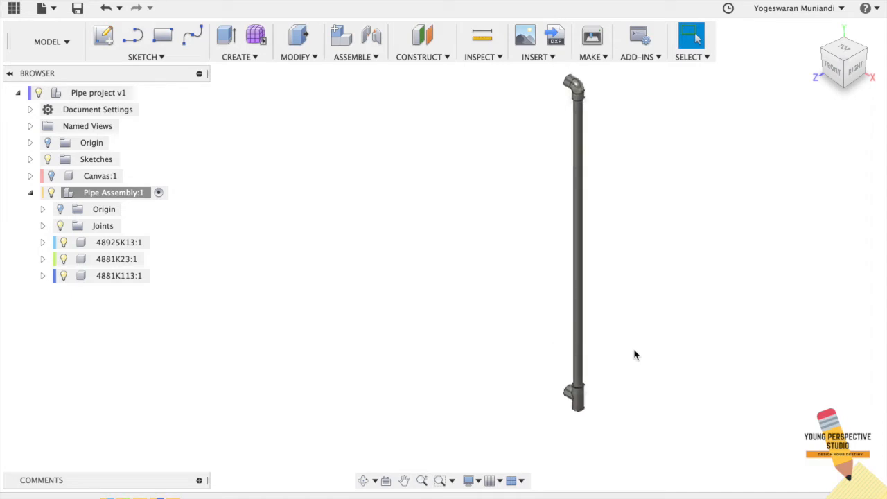
scroll(634, 354, "down", 2)
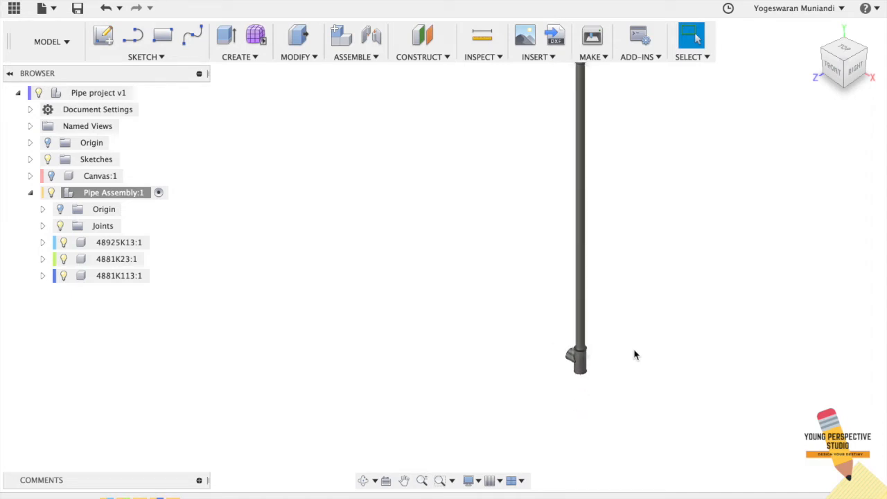
left_click(582, 275)
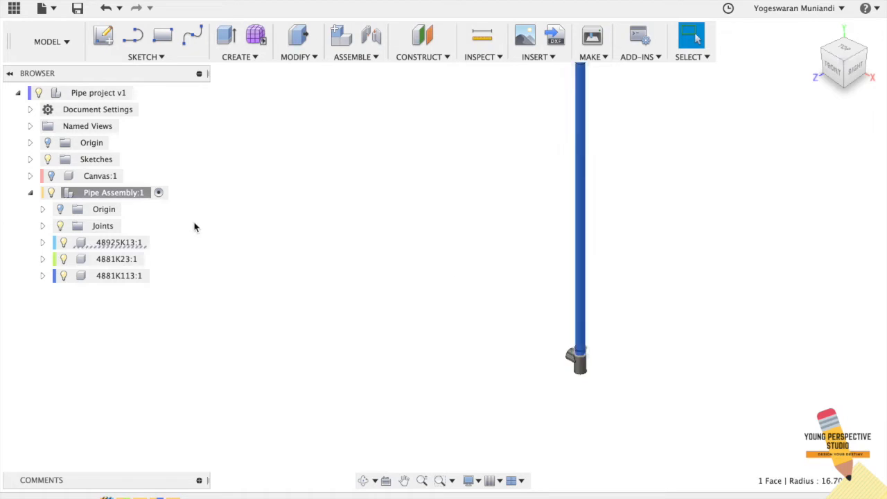
left_click(132, 246)
right_click(131, 246)
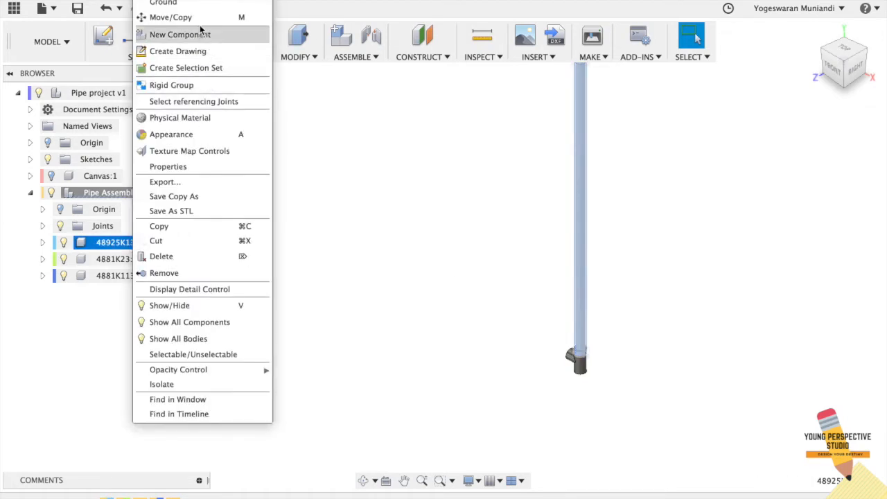
left_click(180, 18)
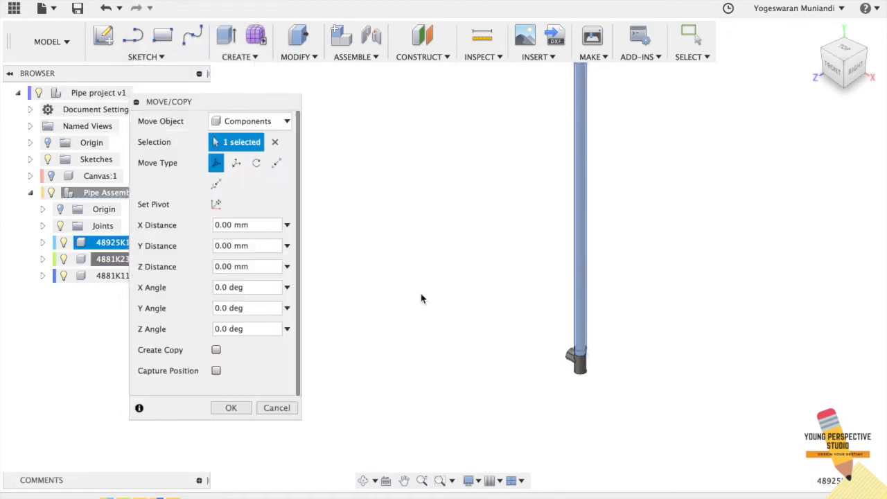
left_click(217, 350)
scroll(516, 294, "down", 2)
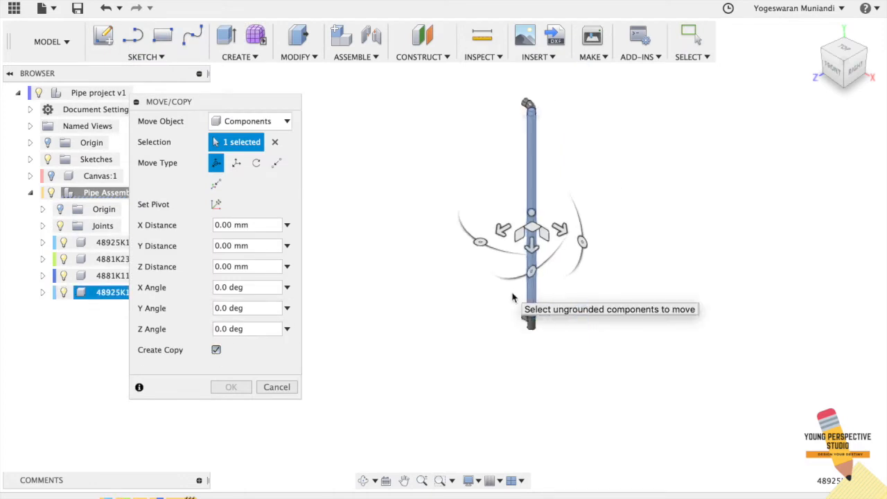
left_click_drag(531, 248, 532, 485)
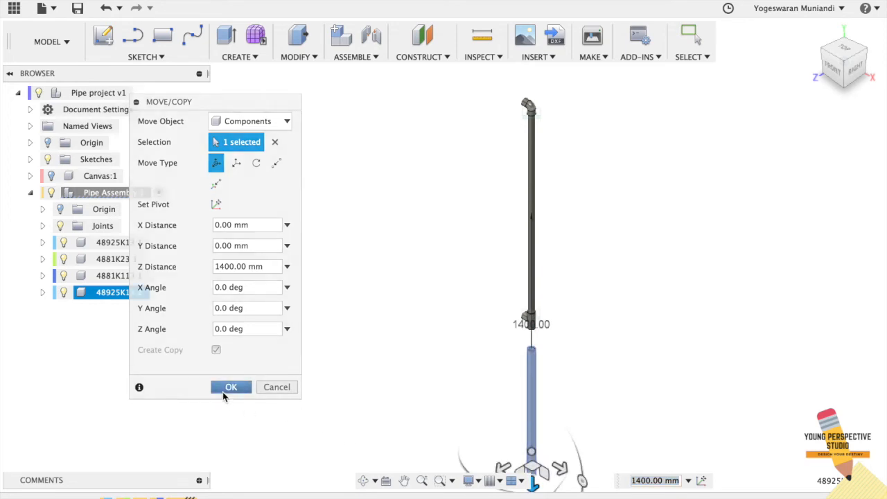
left_click(228, 389)
- Join the copied pipe's upper end rigidly to the tee's lower opening with a Z offset of -20 mm
scroll(600, 354, "up", 3)
scroll(600, 354, "up", 5)
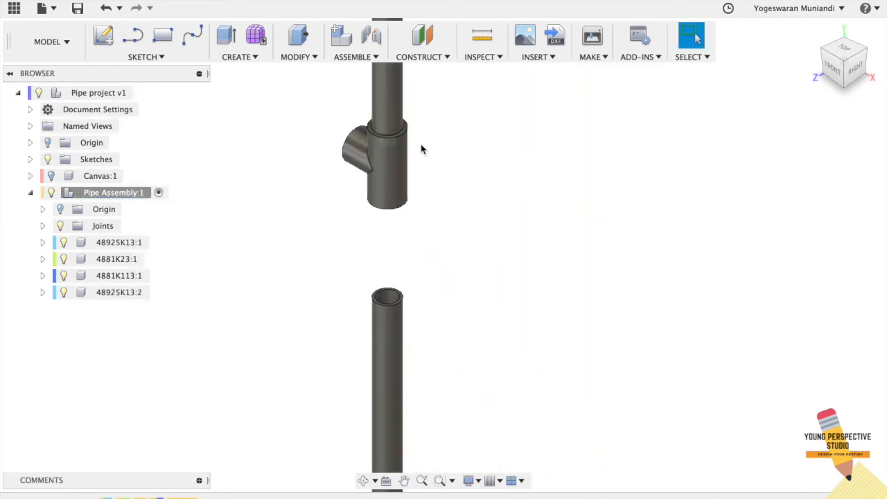
left_click(358, 57)
left_click(348, 85)
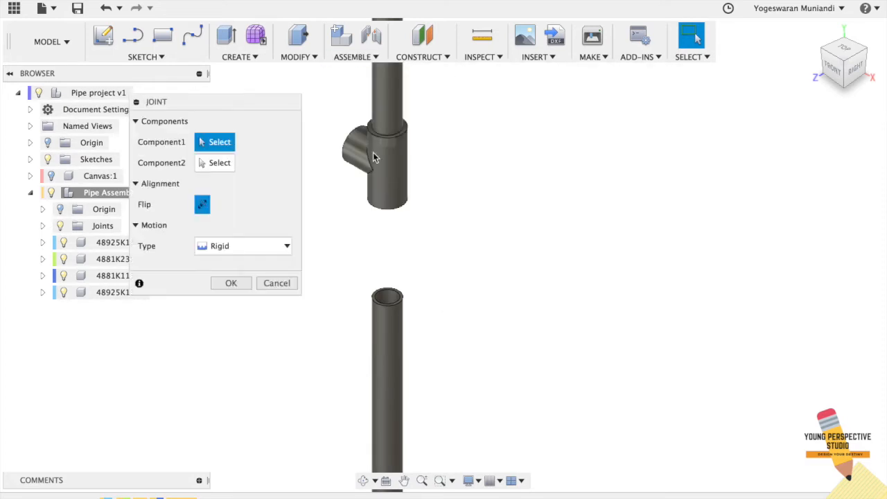
left_click(387, 297)
left_click(399, 208)
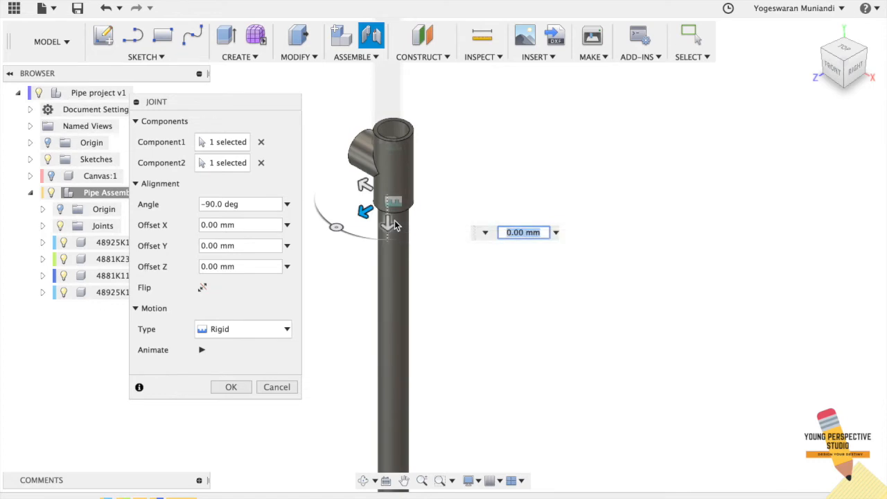
left_click_drag(390, 230, 390, 198)
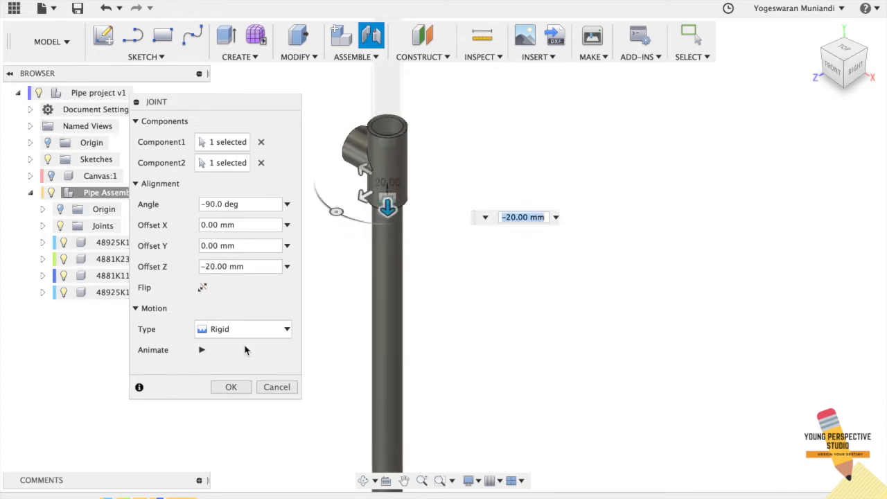
left_click(232, 388)
- Create a copy of the tee 4881K113 and place it just below the second pipe's lower end
scroll(557, 242, "down", 5)
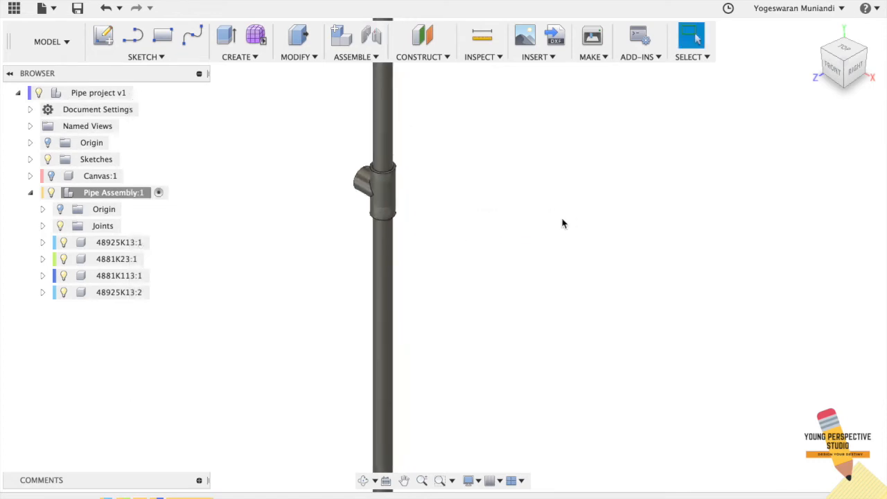
scroll(552, 230, "down", 3)
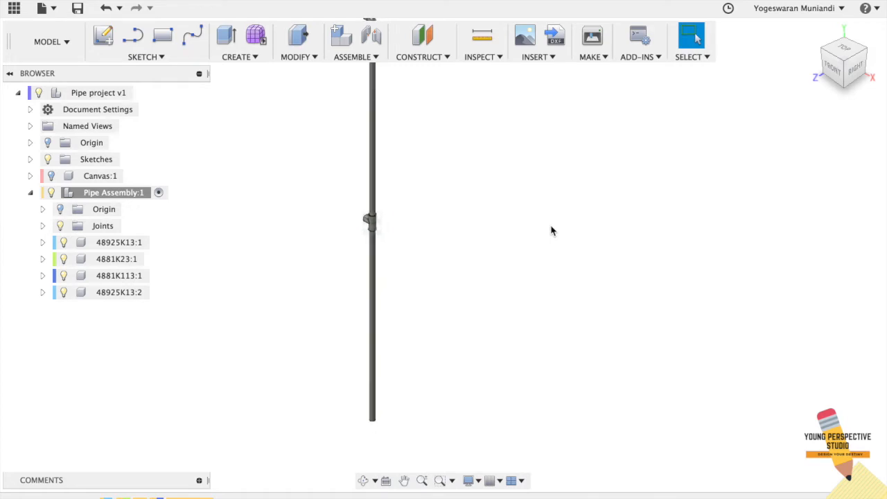
right_click(133, 279)
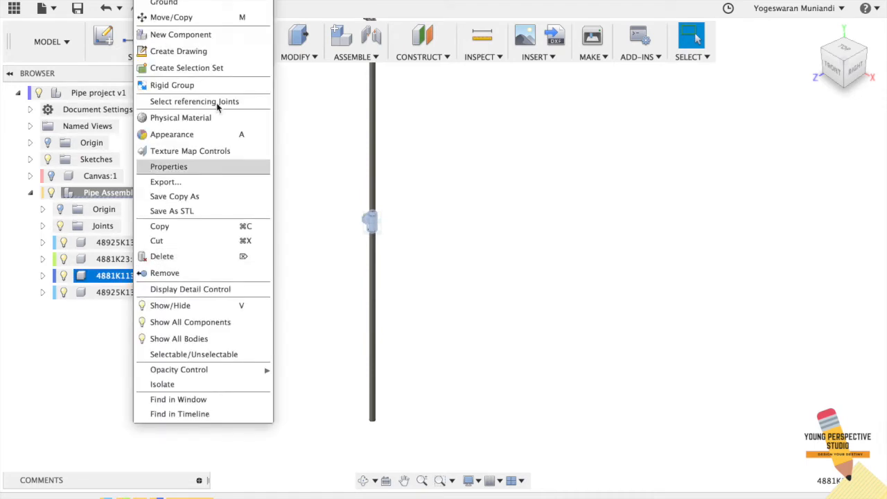
left_click(187, 17)
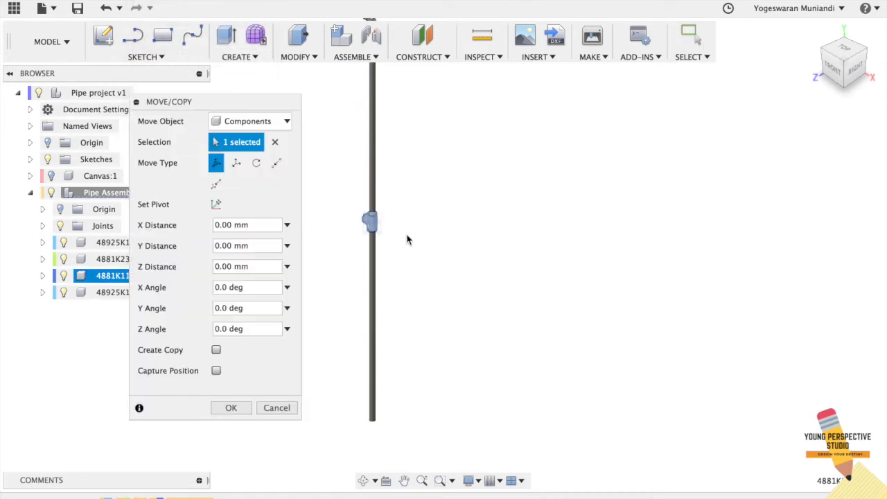
left_click(216, 350)
left_click_drag(371, 187, 376, 423)
left_click(236, 392)
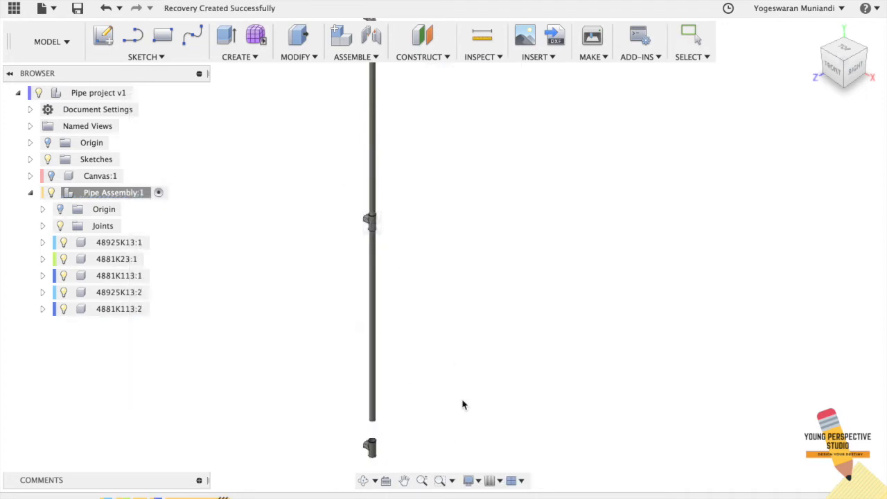
- Join the copied tee's upper opening rigidly to the second pipe's lower end with a Z offset of -20 mm
scroll(462, 403, "down", 3)
scroll(462, 402, "up", 3)
scroll(462, 402, "down", 3)
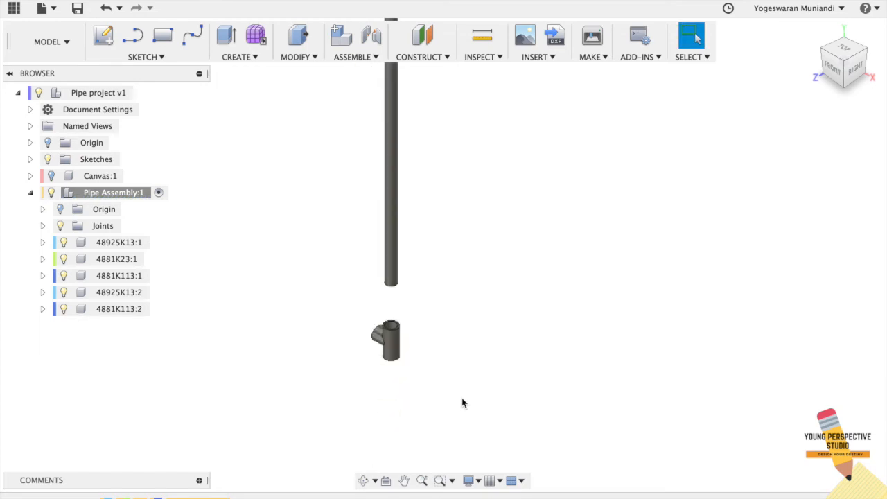
scroll(463, 403, "up", 3)
left_click(343, 56)
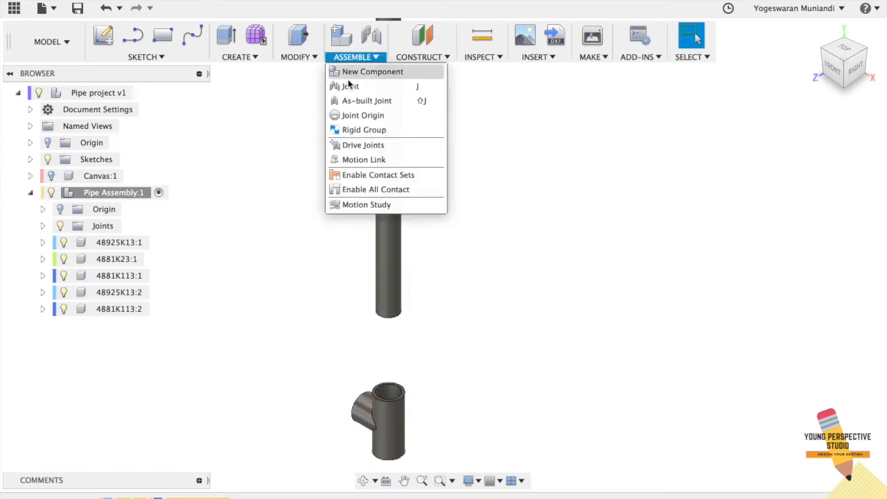
left_click(352, 88)
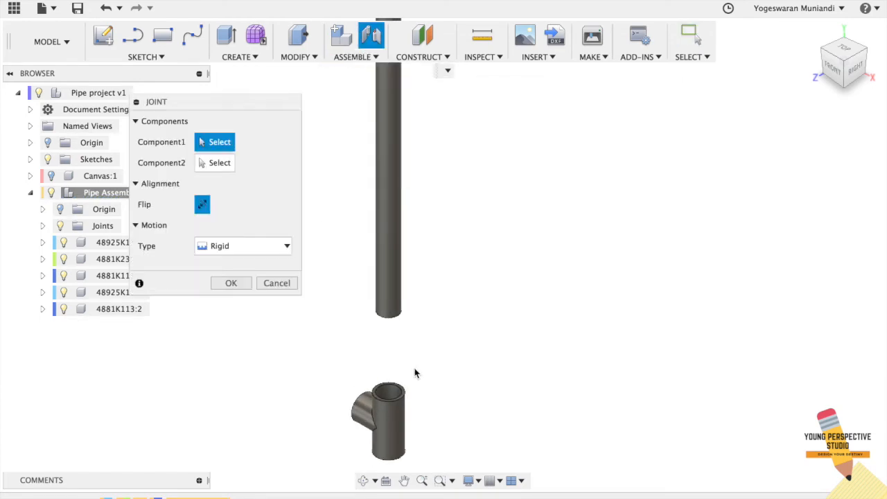
left_click(407, 403)
left_click(386, 319)
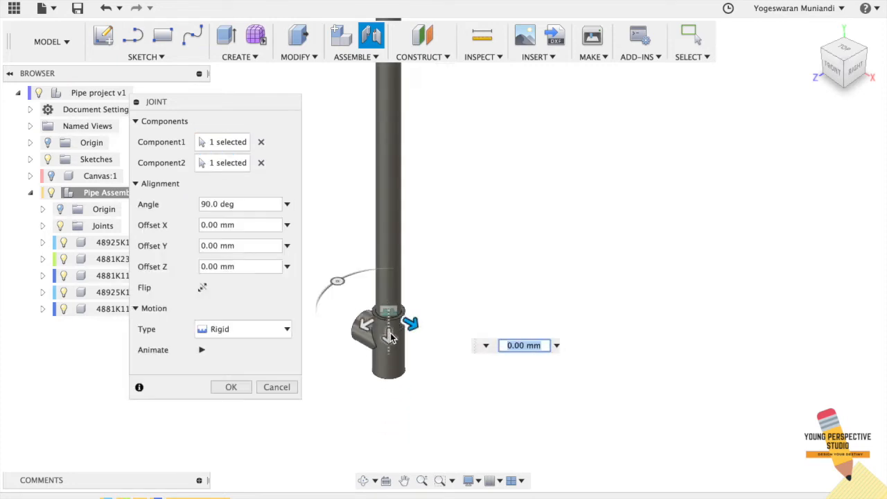
left_click_drag(390, 332, 390, 324)
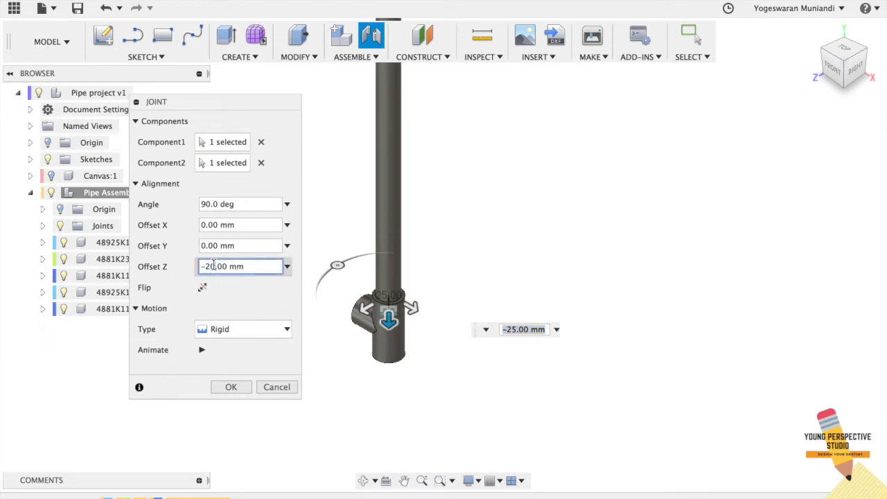
left_click(231, 387)
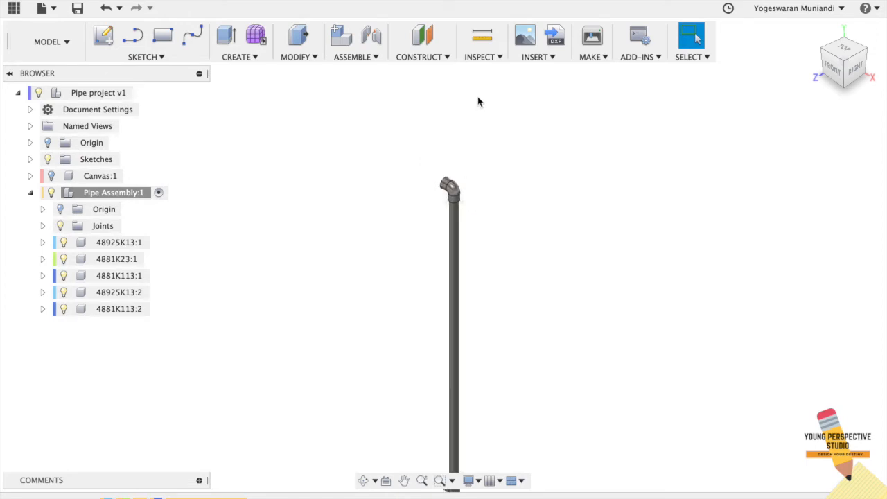
- Copy the part number from the first pipe's component name and search the McMaster-Carr catalog for 48925K13
left_click(128, 242)
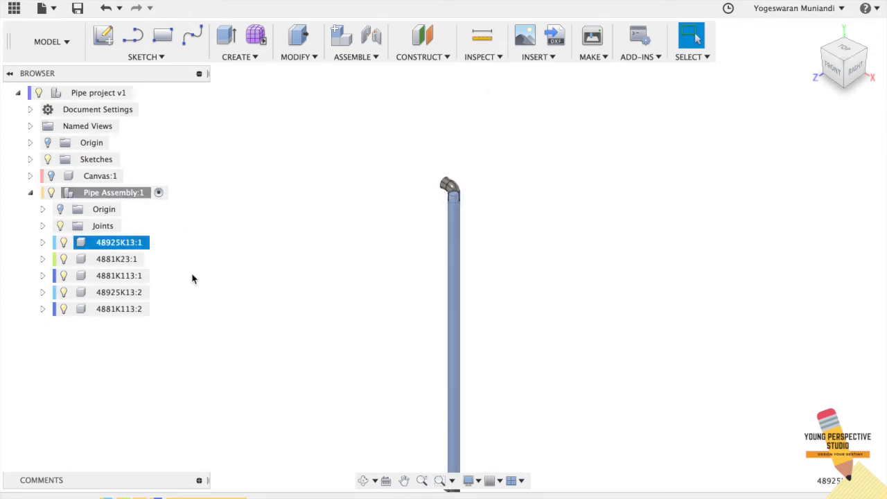
left_click(133, 243)
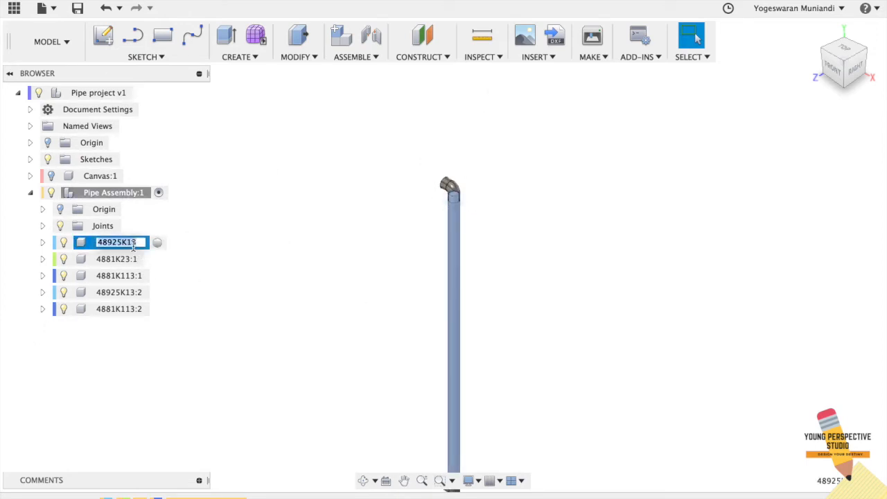
left_click(306, 253)
left_click(535, 57)
left_click(550, 161)
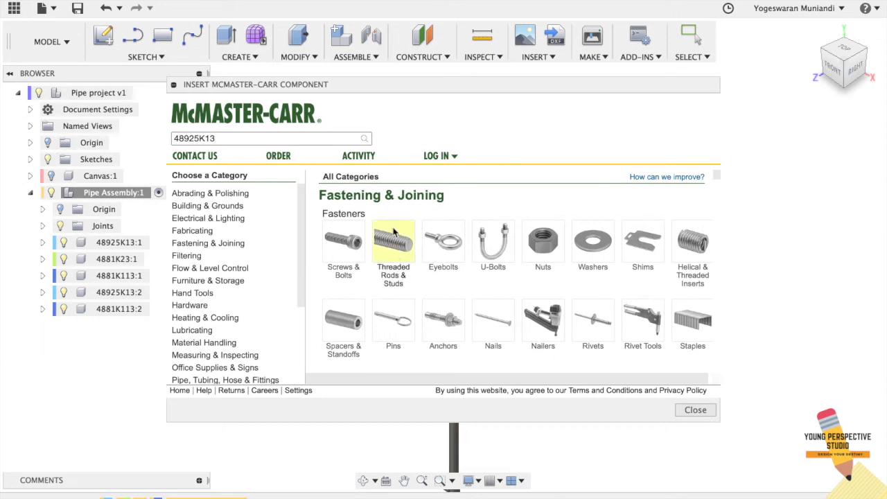
key("Return")
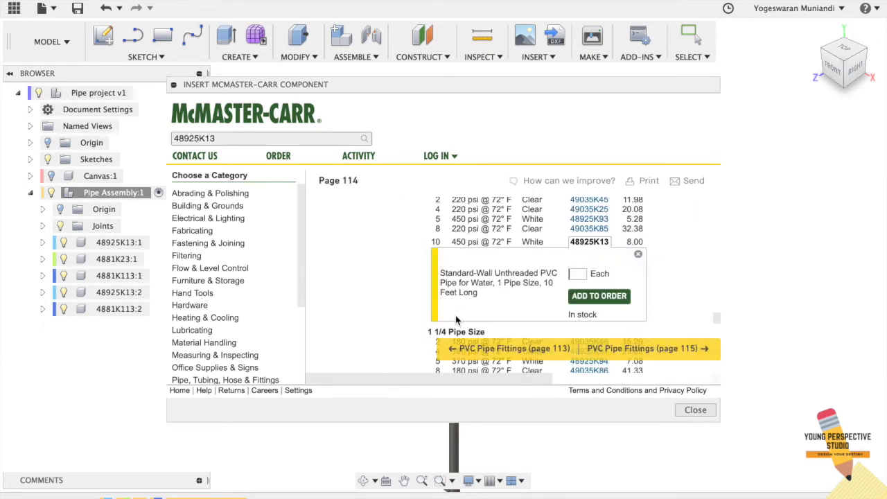
- Open the product page of the 10-foot Standard-Wall Unthreaded PVC Pipe 48925K13 and go through its details
left_click(470, 259)
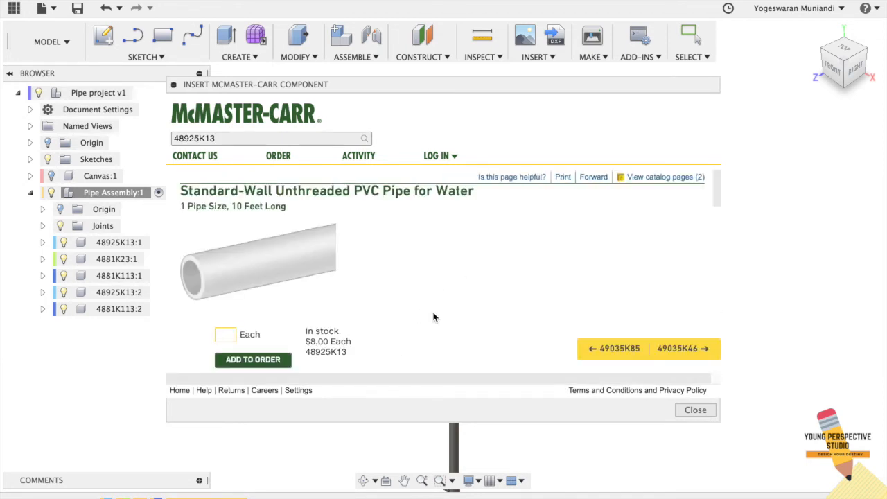
scroll(433, 317, "down", 10)
scroll(434, 317, "up", 5)
scroll(433, 316, "down", 10)
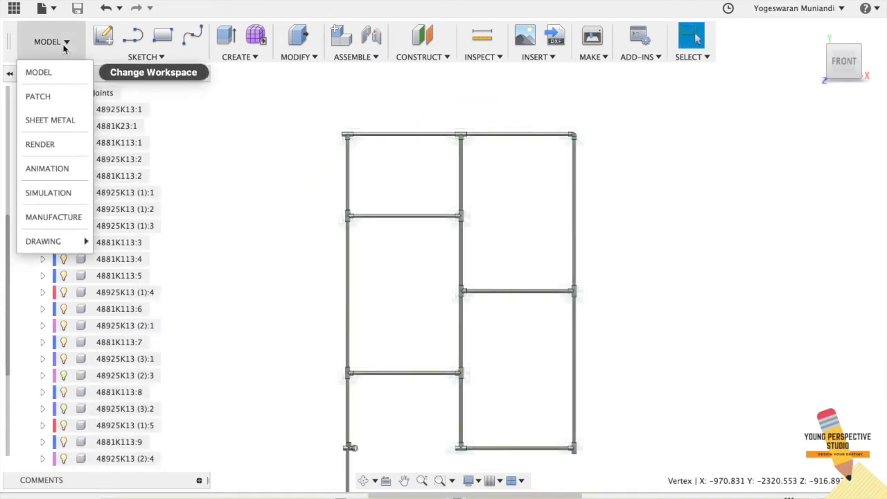
- Create a new drawing of the full assembly from scratch, using the ISO standard, mm units and an A3 sheet
mouse_move(77, 235)
left_click(117, 247)
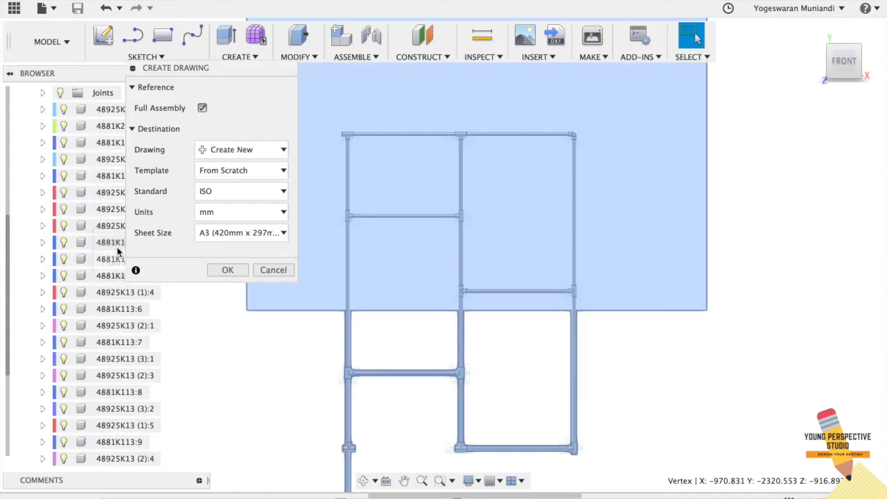
left_click(230, 269)
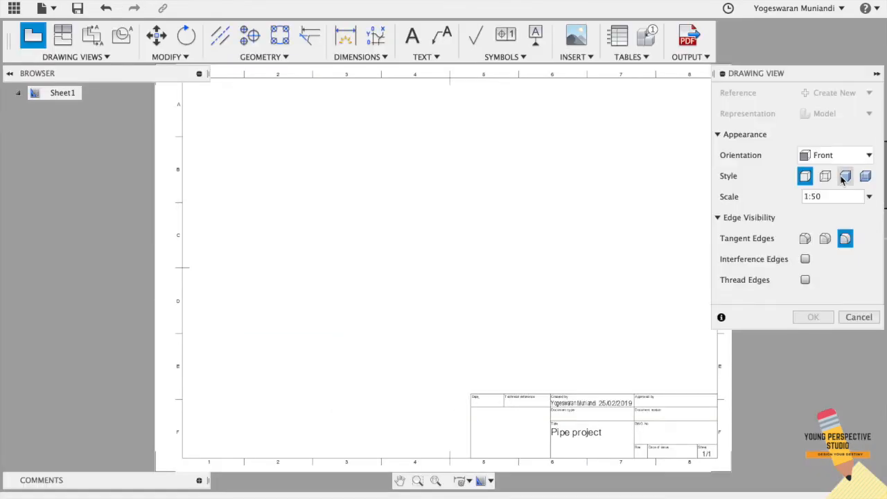
- Place a Front view of the assembly at 1:50 scale on the sheet and exclude the canvas component from it
left_click(846, 157)
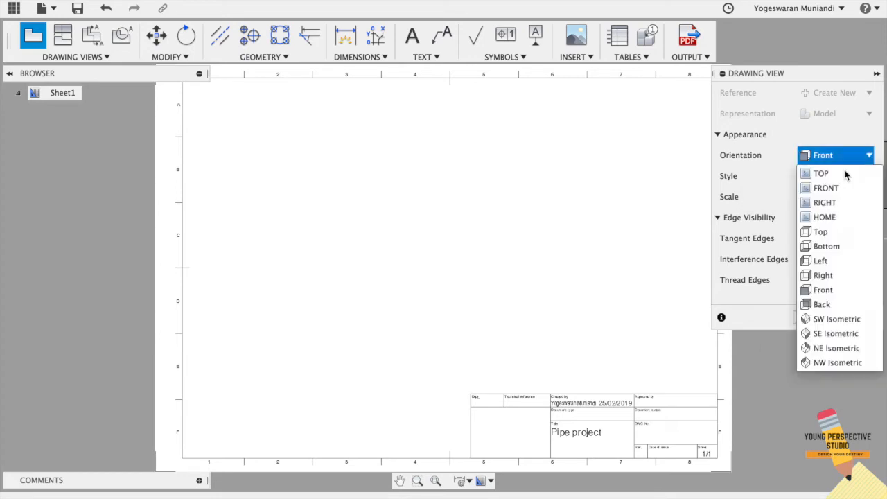
left_click(823, 290)
left_click(382, 245)
key("Return")
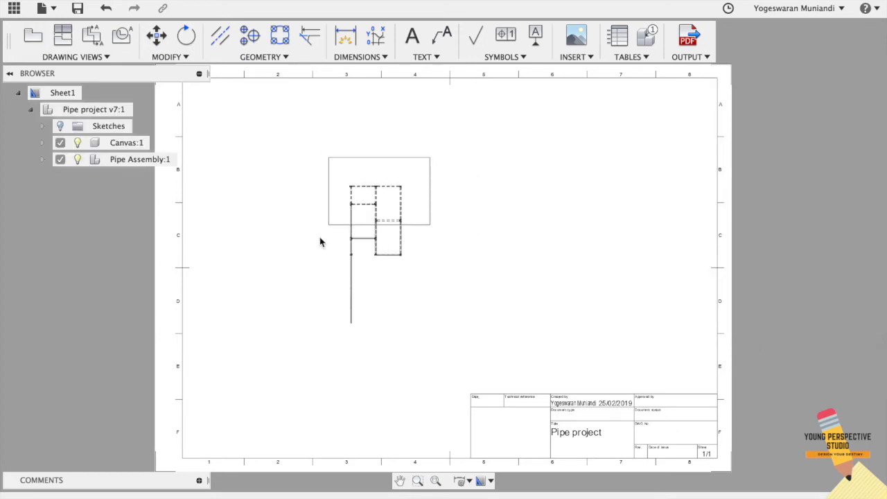
left_click(60, 142)
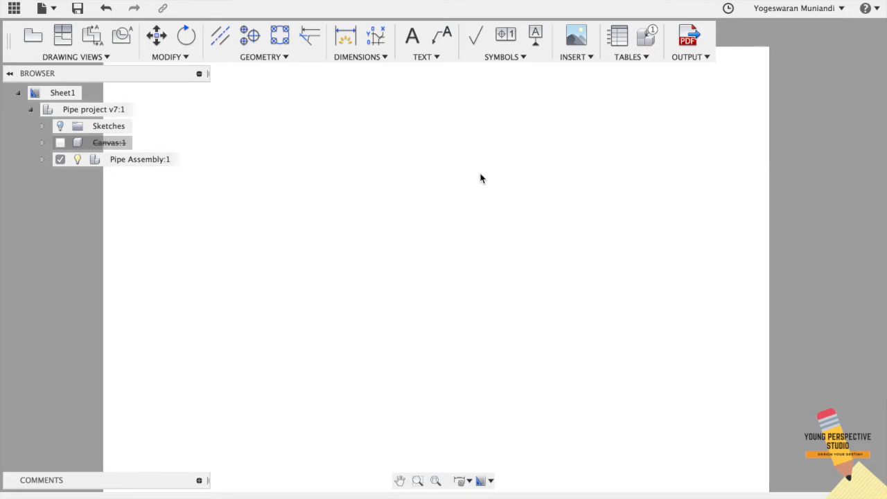
- Add a centerline between the two edges of the outermost right vertical pipe, below the elbow
scroll(480, 178, "up", 5)
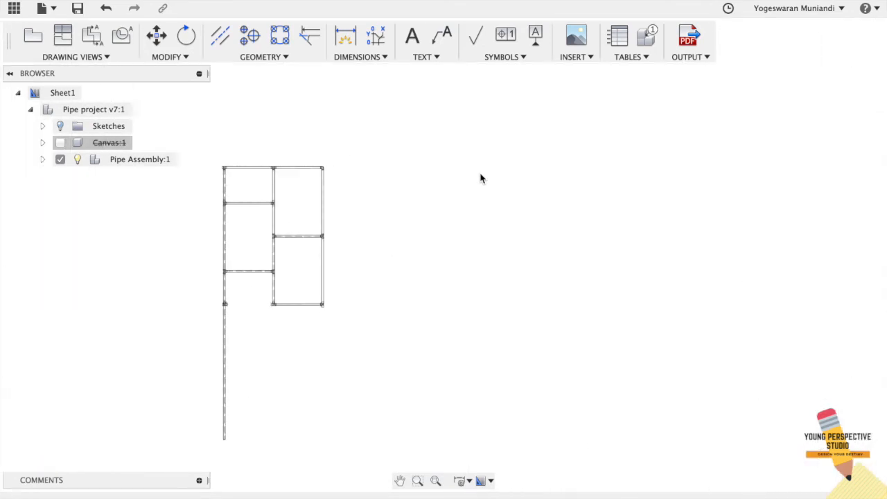
scroll(592, 179, "up", 3)
scroll(591, 176, "up", 5)
left_click(220, 38)
left_click(574, 188)
left_click(586, 182)
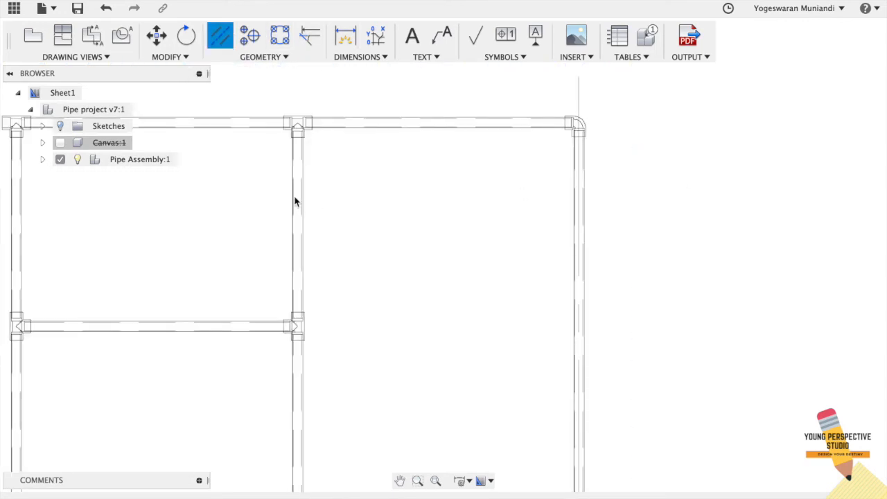
- Add a centerline to the middle vertical pipe and dimension its horizontal distance to the outer right pipe's centerline, placed above the view
left_click(292, 174)
left_click(303, 174)
left_click(384, 59)
left_click(367, 70)
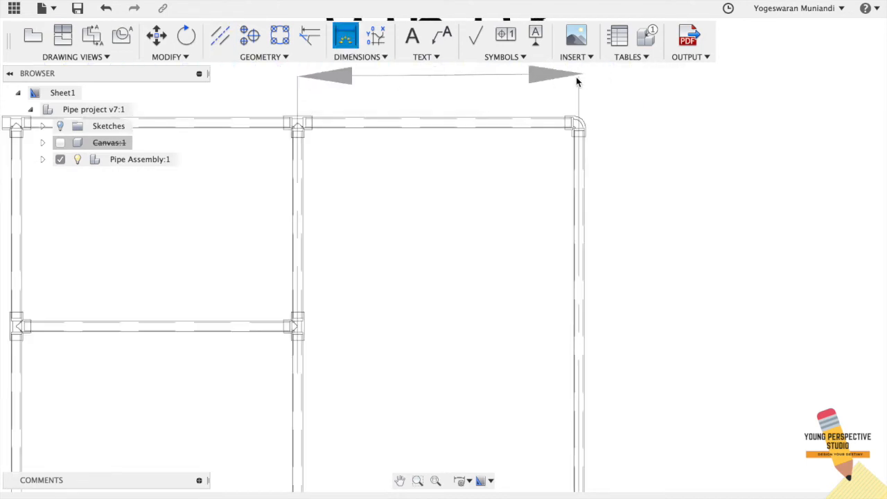
scroll(576, 77, "up", 3)
left_click(531, 140)
scroll(529, 139, "down", 1)
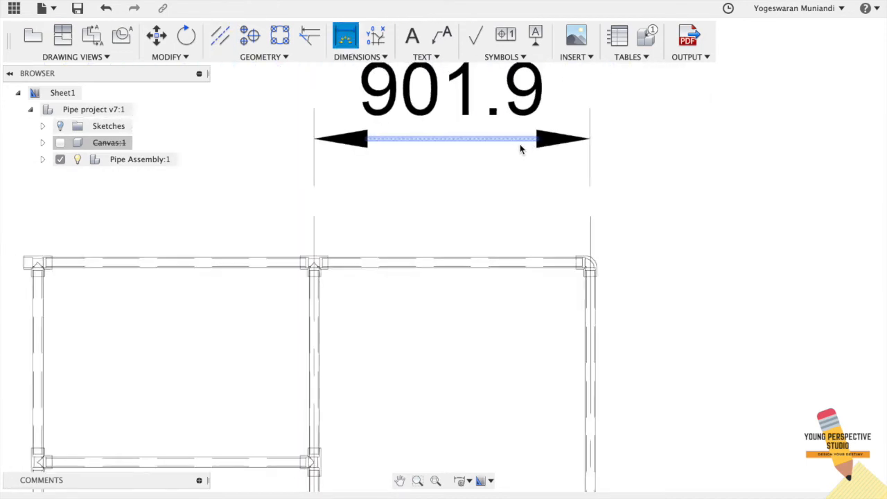
scroll(521, 149, "down", 3)
key("Escape")
- Set the precision of the pipe-spacing dimension above the view to whole millimetres
left_click(517, 146)
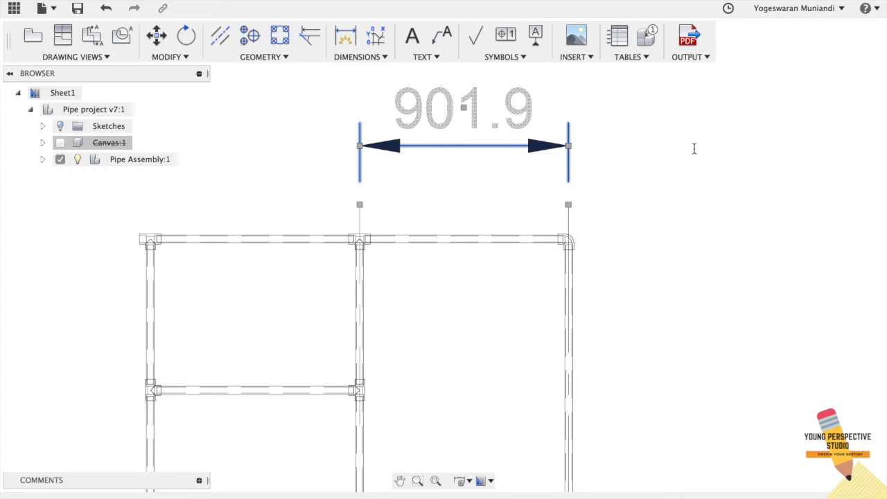
double_click(537, 142)
left_click(544, 150)
double_click(547, 147)
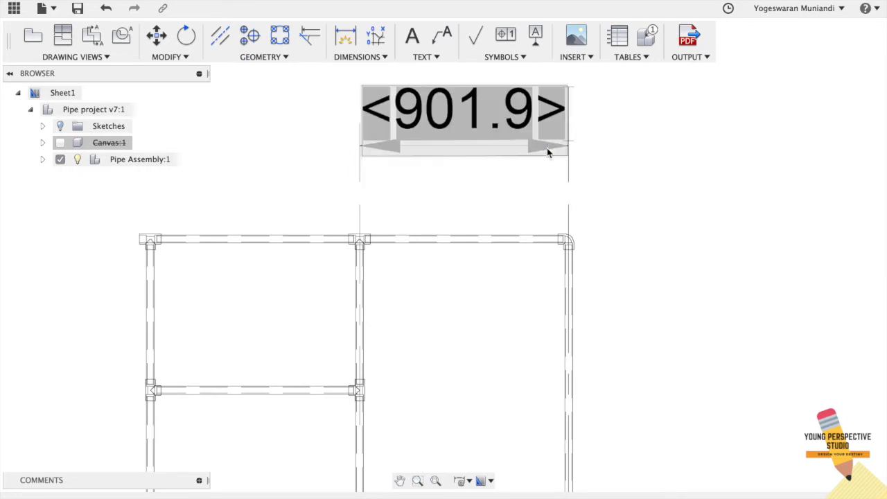
left_click(832, 95)
left_click(830, 110)
left_click(494, 223)
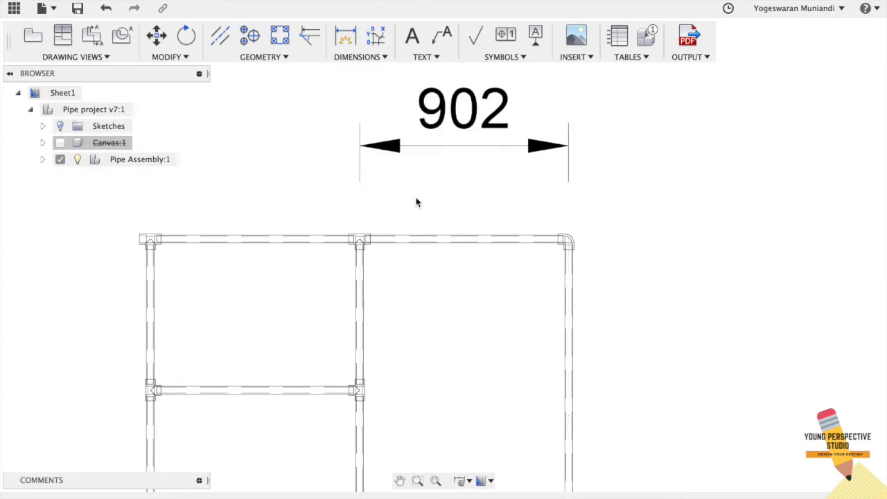
left_click(358, 56)
left_click(350, 71)
left_click(444, 242)
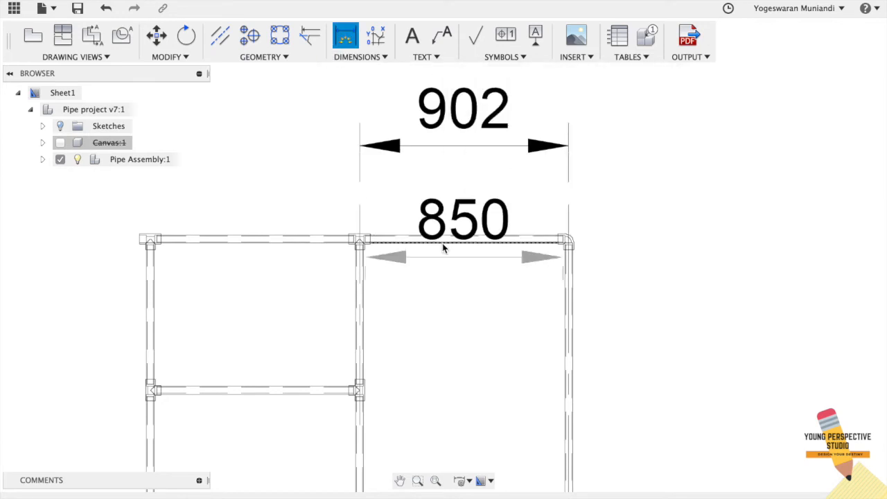
key("Escape")
scroll(575, 287, "up", 5)
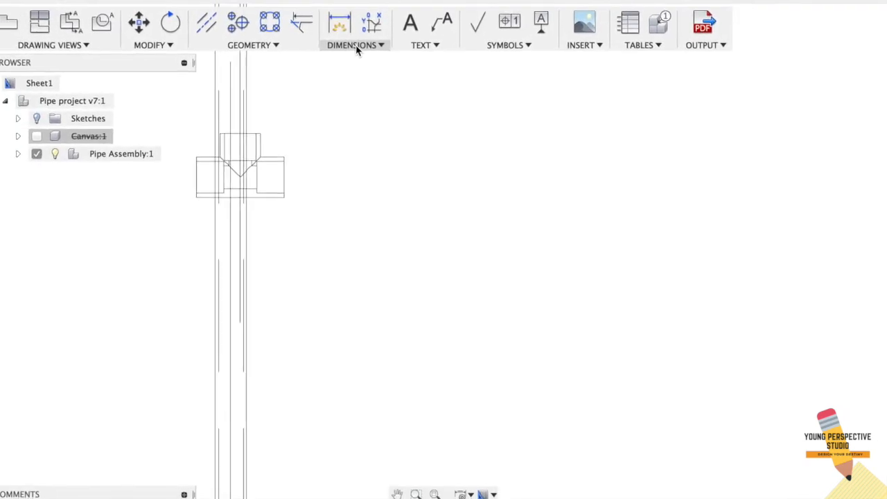
left_click(356, 46)
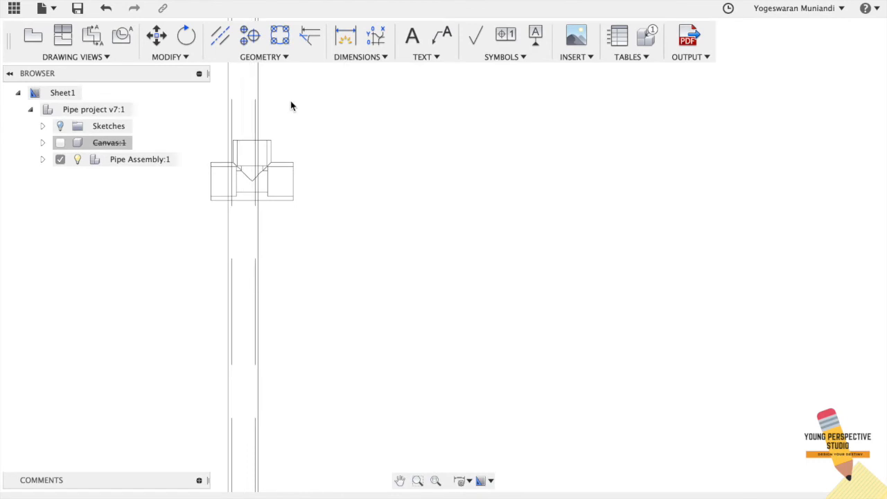
scroll(366, 156, "up", 3)
scroll(367, 160, "up", 2)
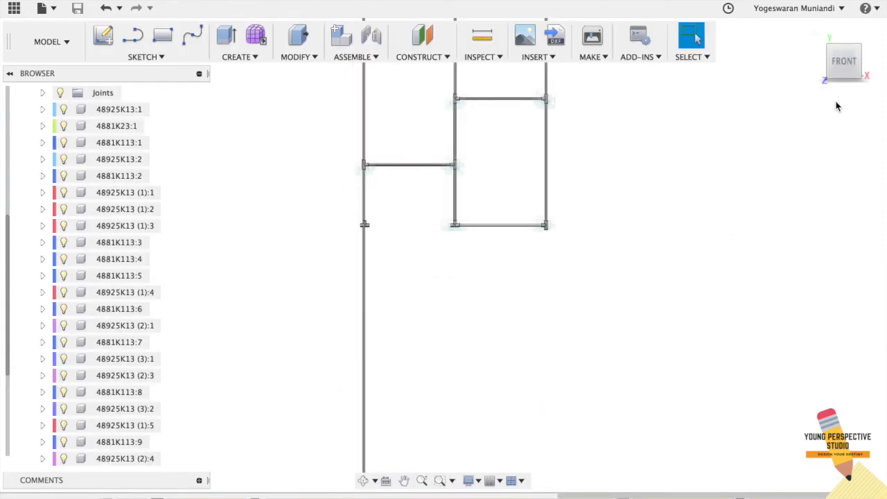
- Shorten the overlong left vertical pipe in the model with Press Pull so its lower end stops at the lowest tee
left_click_drag(834, 62, 832, 10)
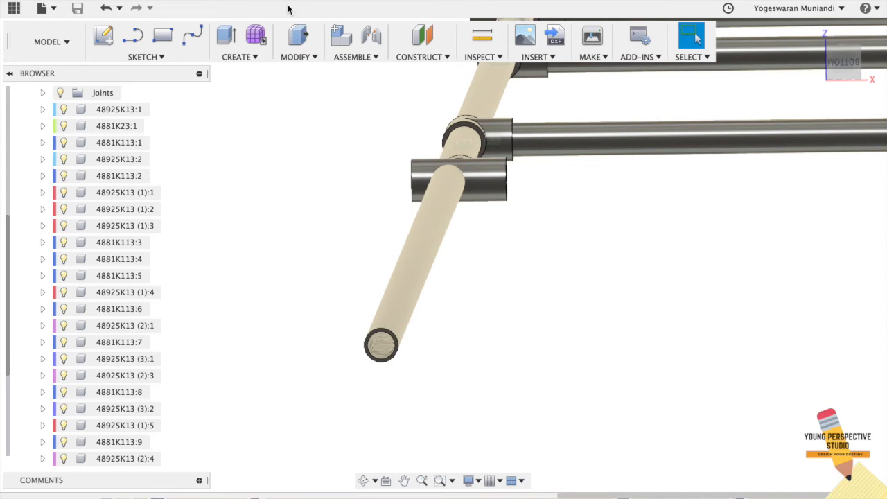
left_click(299, 36)
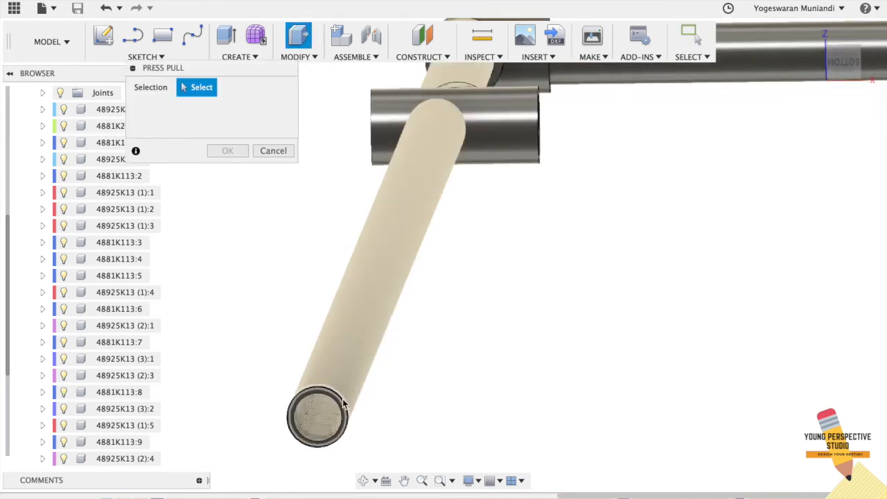
scroll(317, 412, "up", 4)
key("Escape")
left_click(816, 32)
scroll(597, 269, "up", 5)
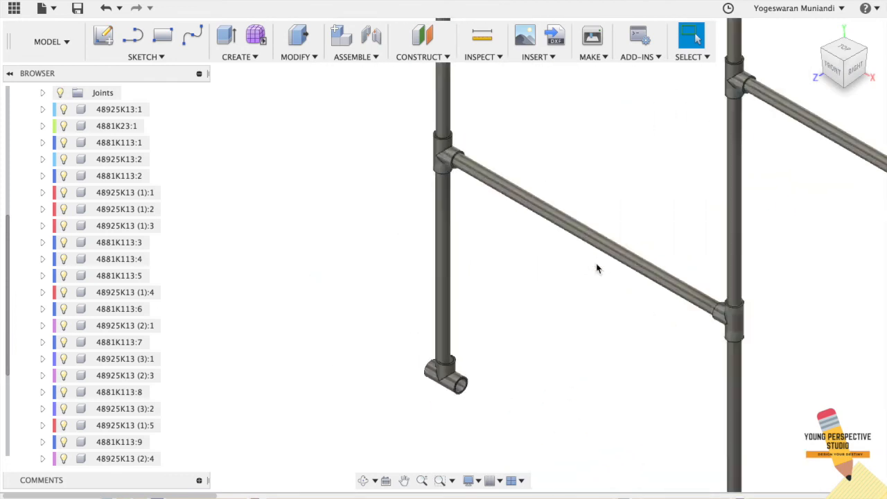
- Join a horizontal pipe to the open end of the lowest left tee and check the updated drawing view
scroll(596, 269, "down", 2)
left_click_drag(502, 348, 486, 343)
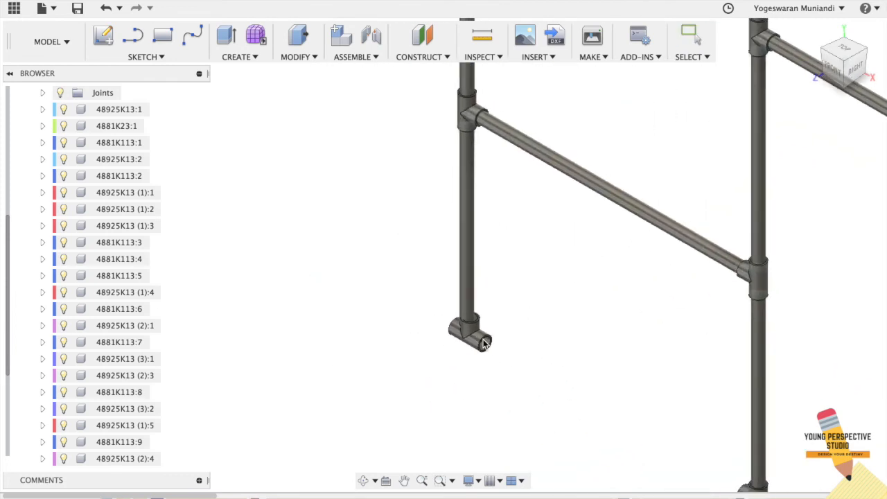
left_click(762, 57)
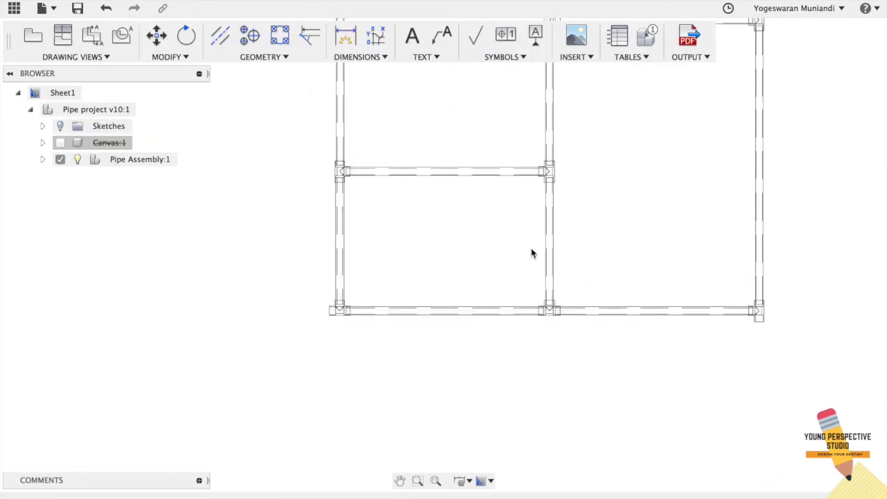
scroll(597, 308, "down", 3)
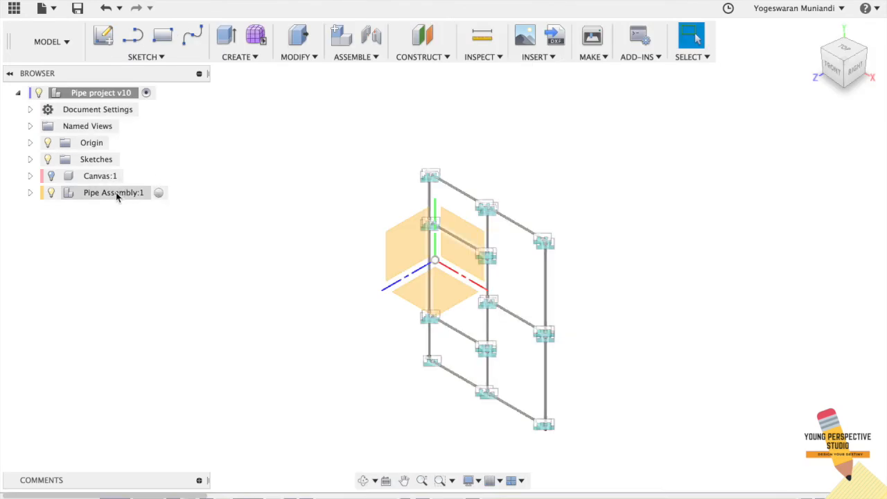
- Mirror the Pipe Assembly component about the YZ origin plane
left_click(116, 192)
left_click(249, 60)
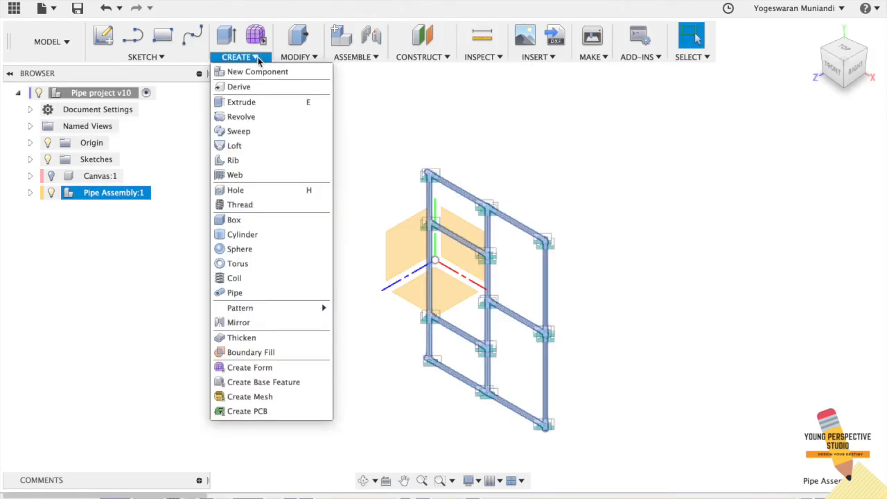
left_click(241, 323)
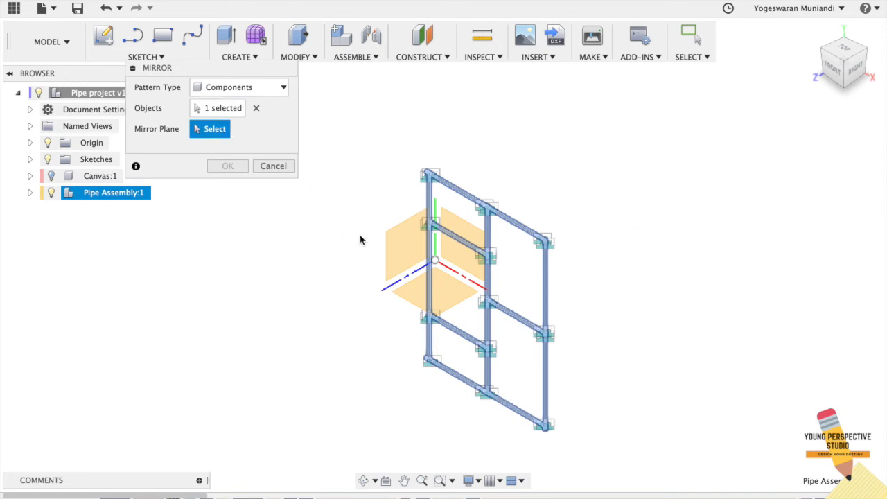
left_click(392, 255)
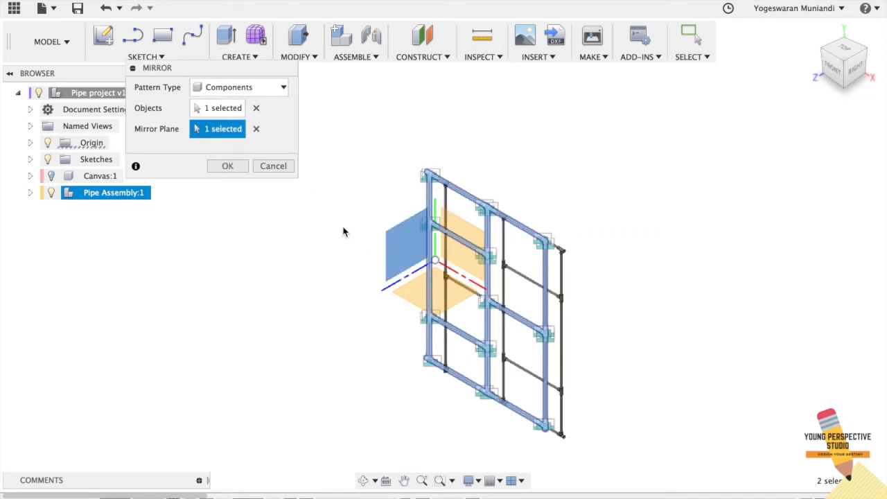
left_click(227, 166)
- Move the mirrored pipe assembly by an X distance of 2400 mm, placing it beside the original
right_click(144, 211)
left_click(380, 149)
key("m")
mouse_move(437, 259)
left_mouse_down()
mouse_move(388, 239)
mouse_move(437, 246)
left_mouse_up()
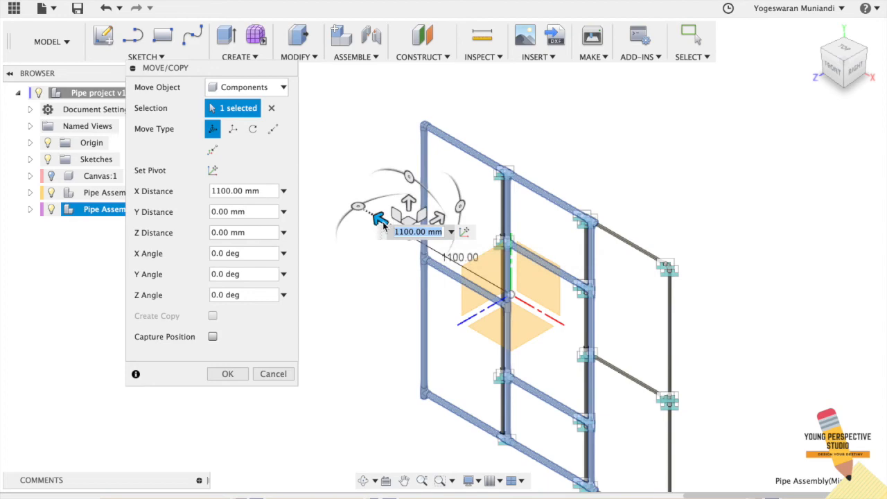
left_click_drag(360, 205, 257, 161)
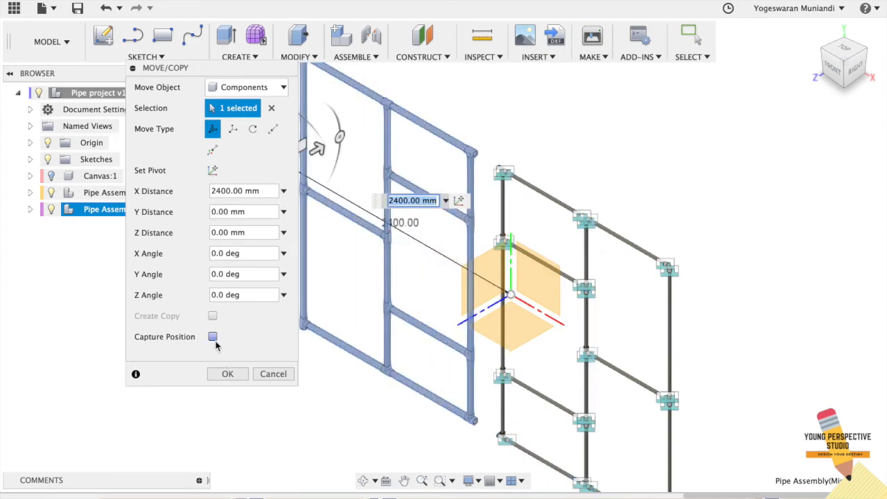
left_click(227, 373)
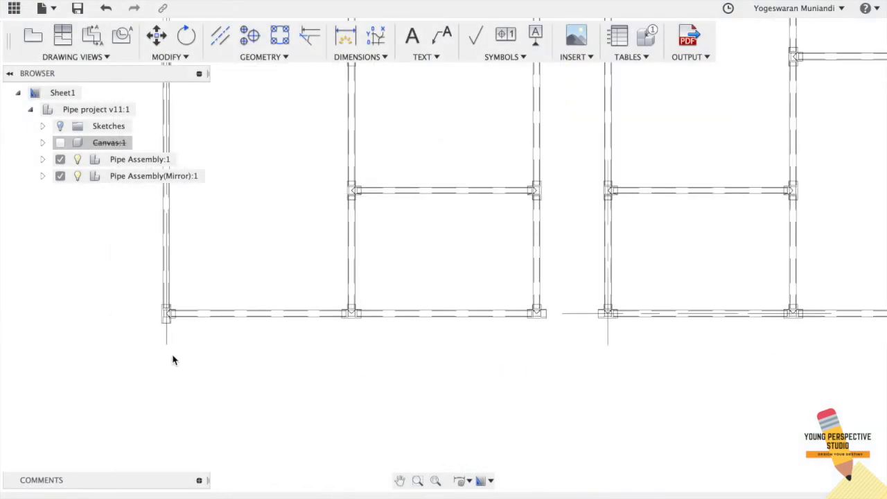
- Place a horizontal dimension between the centerlines of the outermost pipes below the drawing view of both assemblies
left_click(352, 419)
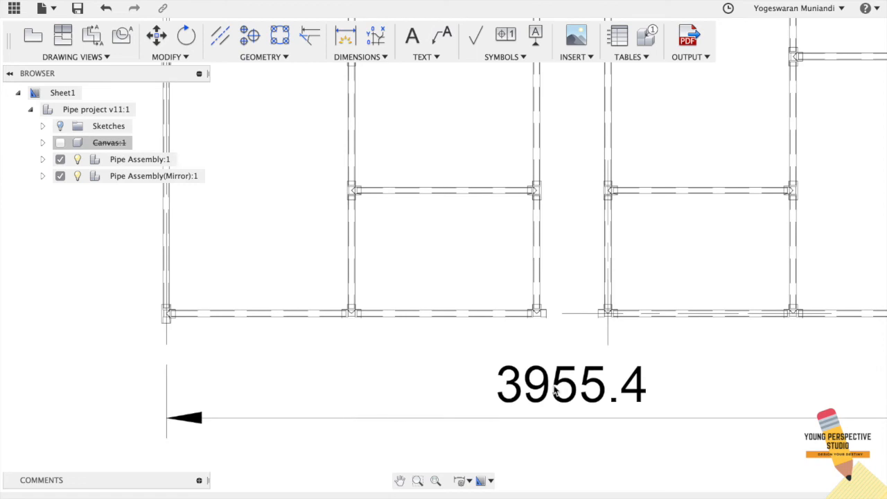